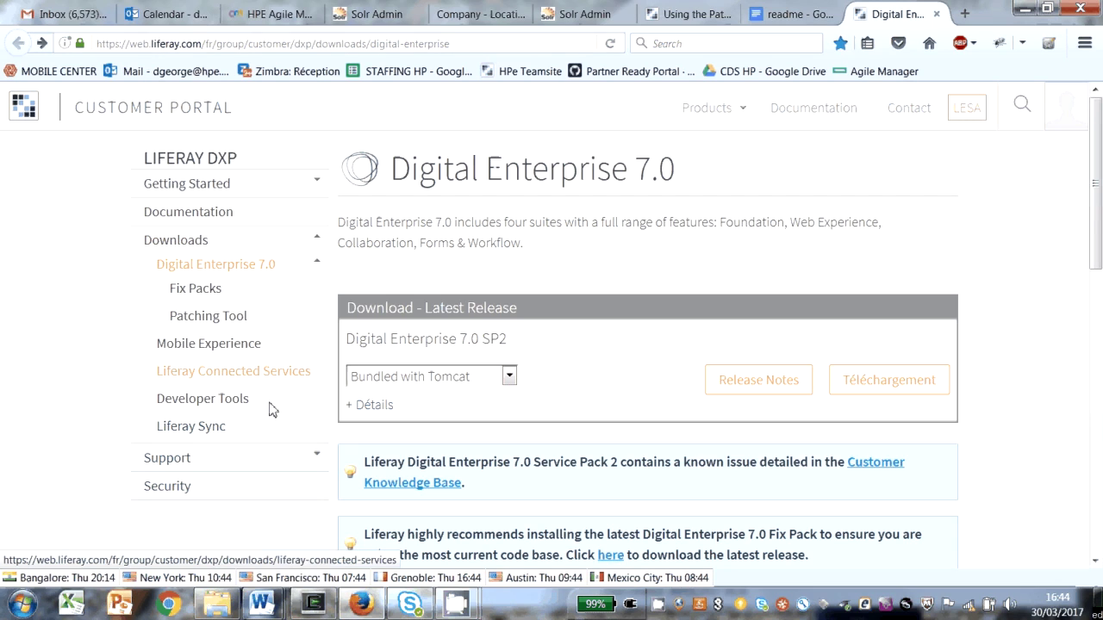
Check Fix Pack 12 on the Fix Packs page, then return to the Patching Tool 2.0.5 download page
scroll(307, 352, down, 5)
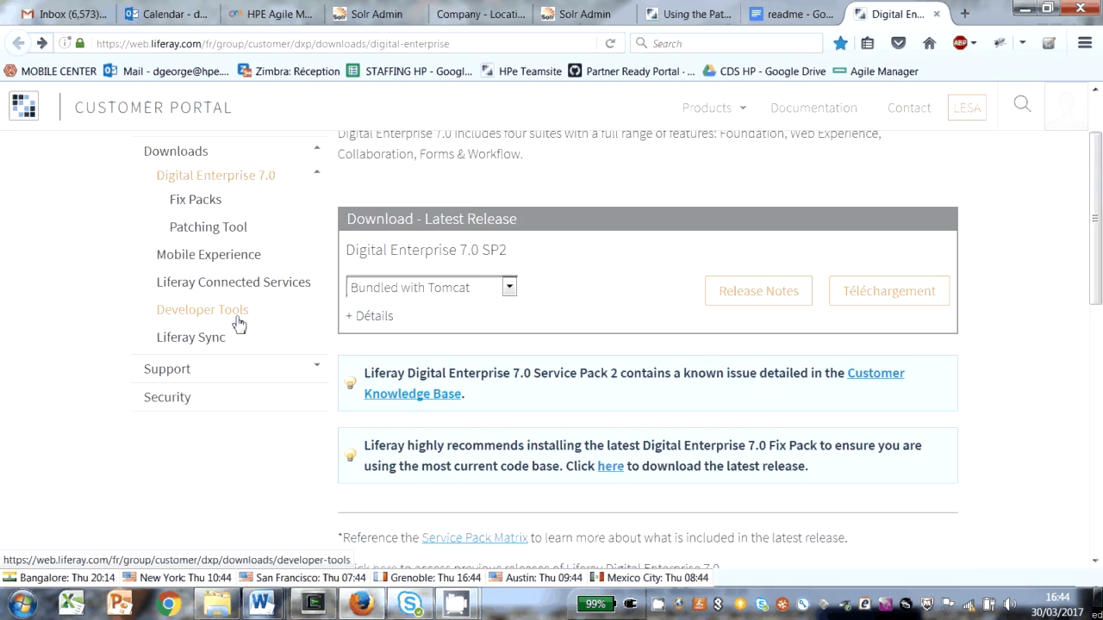
scroll(385, 346, up, 5)
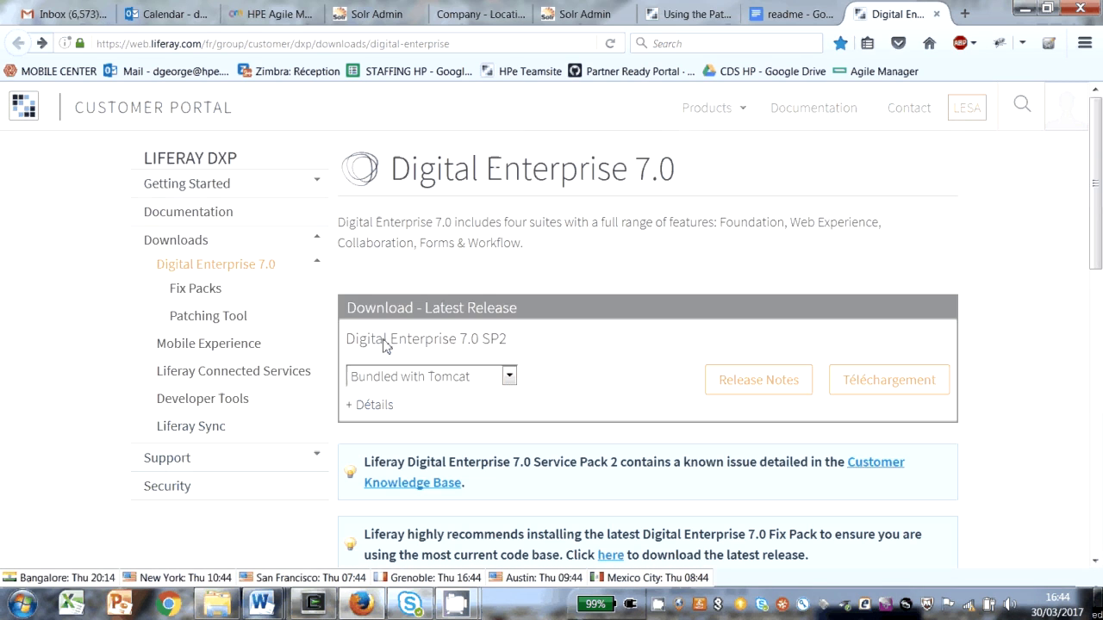
click(211, 321)
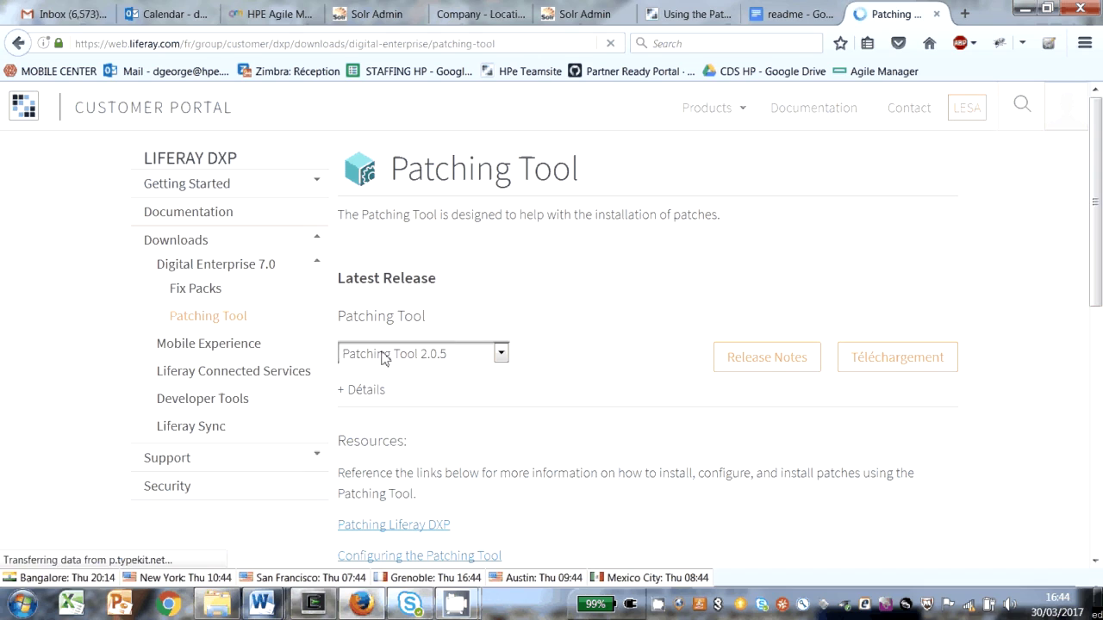
click(205, 296)
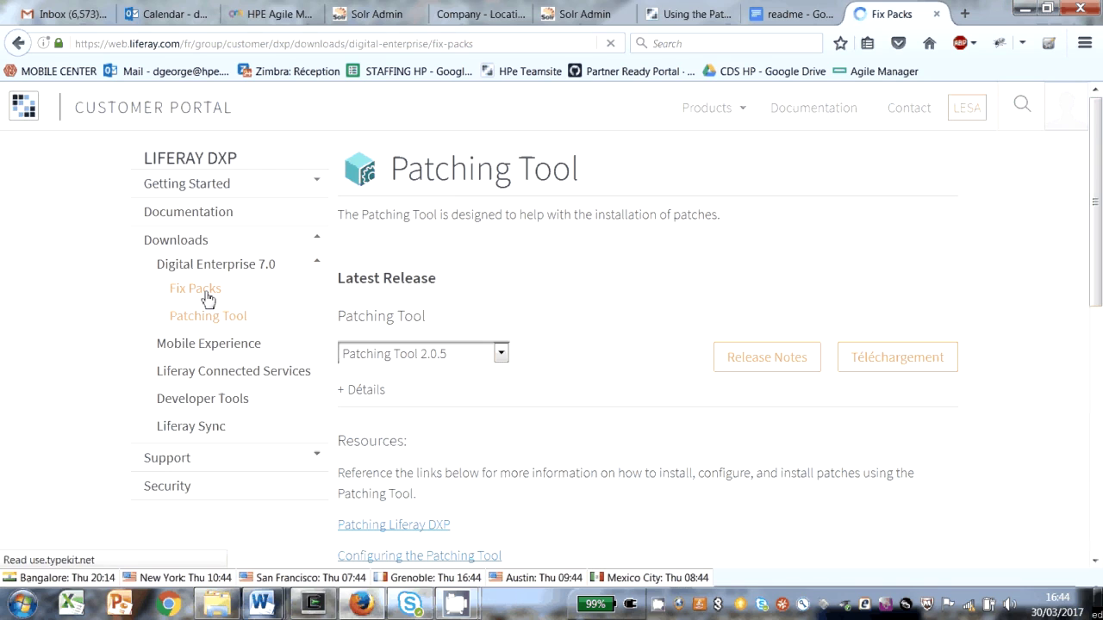
scroll(369, 396, down, 3)
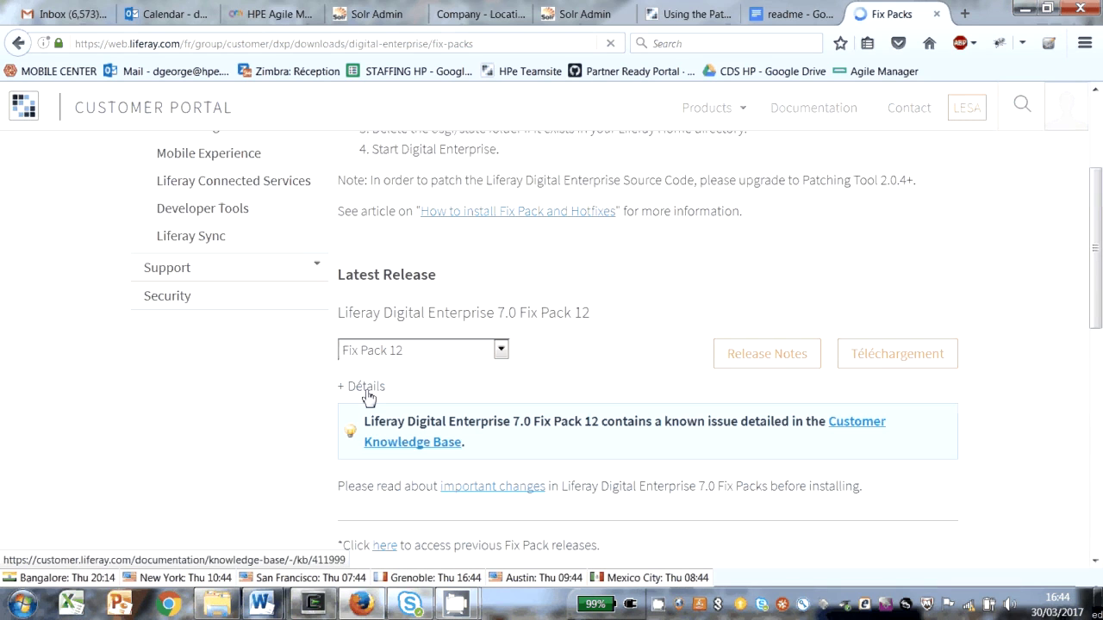
scroll(221, 314, up, 2)
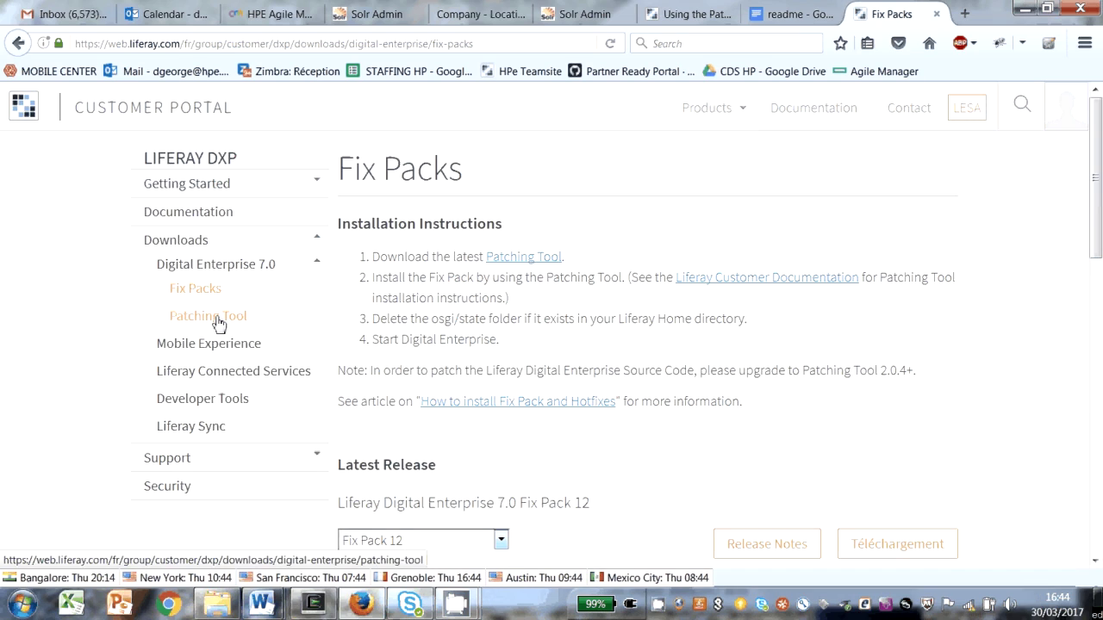
click(207, 316)
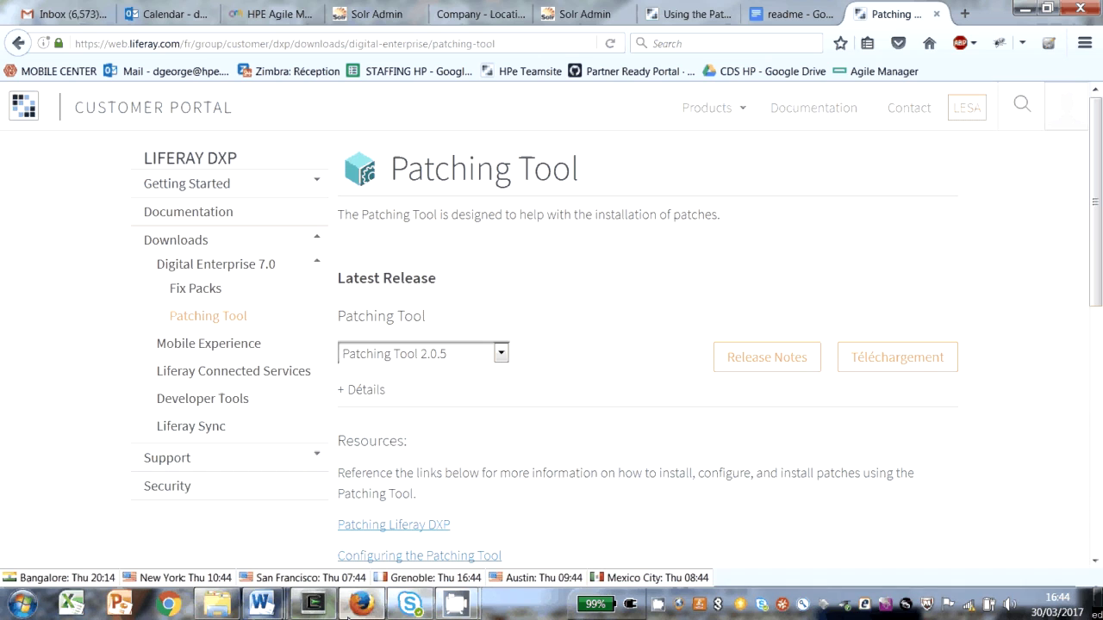
Open the patching-tool-2.0.5 archive from Downloads, and the C: drive in a new Computer window
click(216, 604)
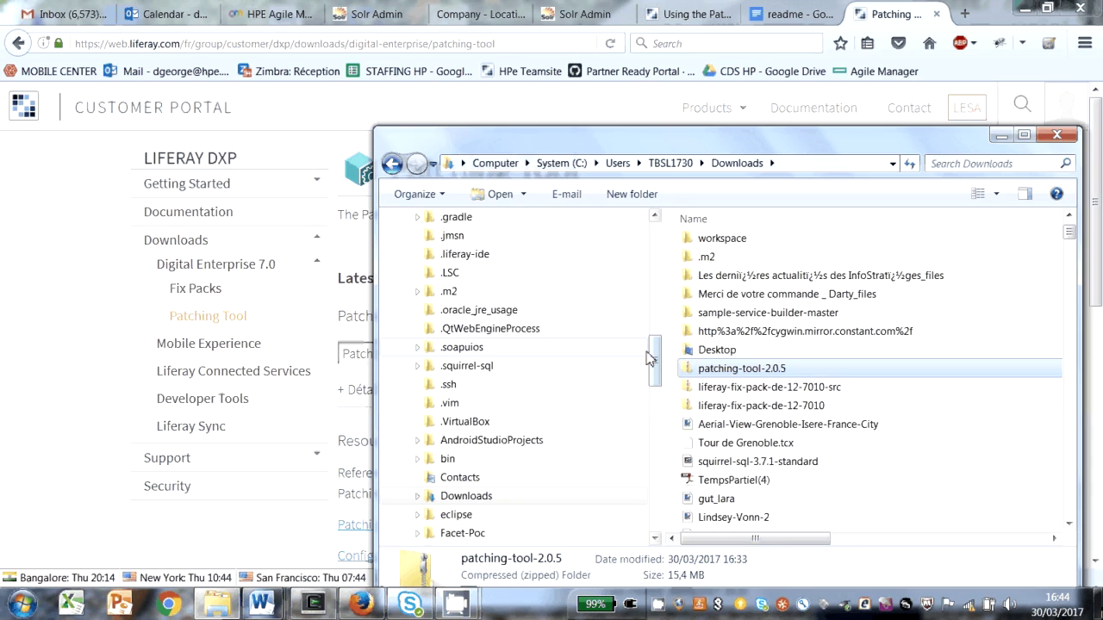
double_click(739, 368)
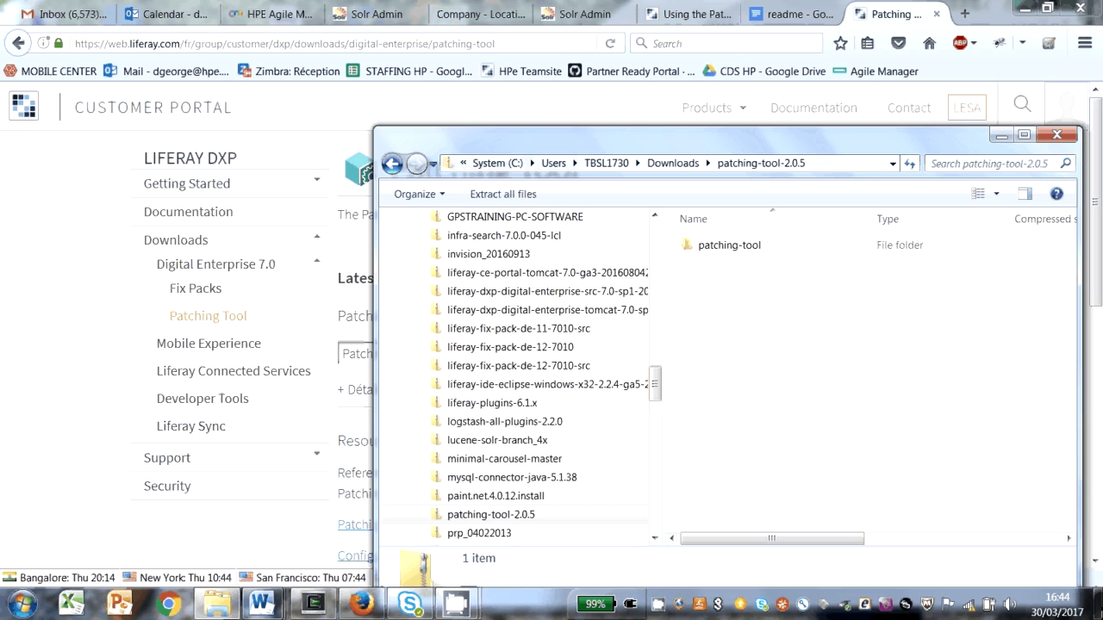
mouse_move(216, 605)
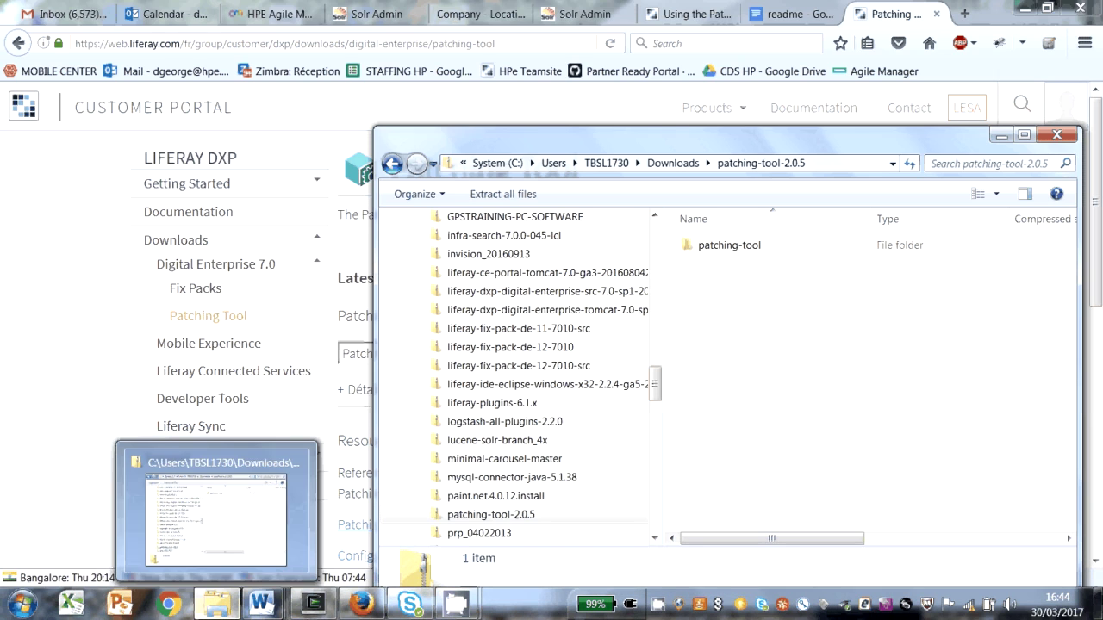
click(23, 604)
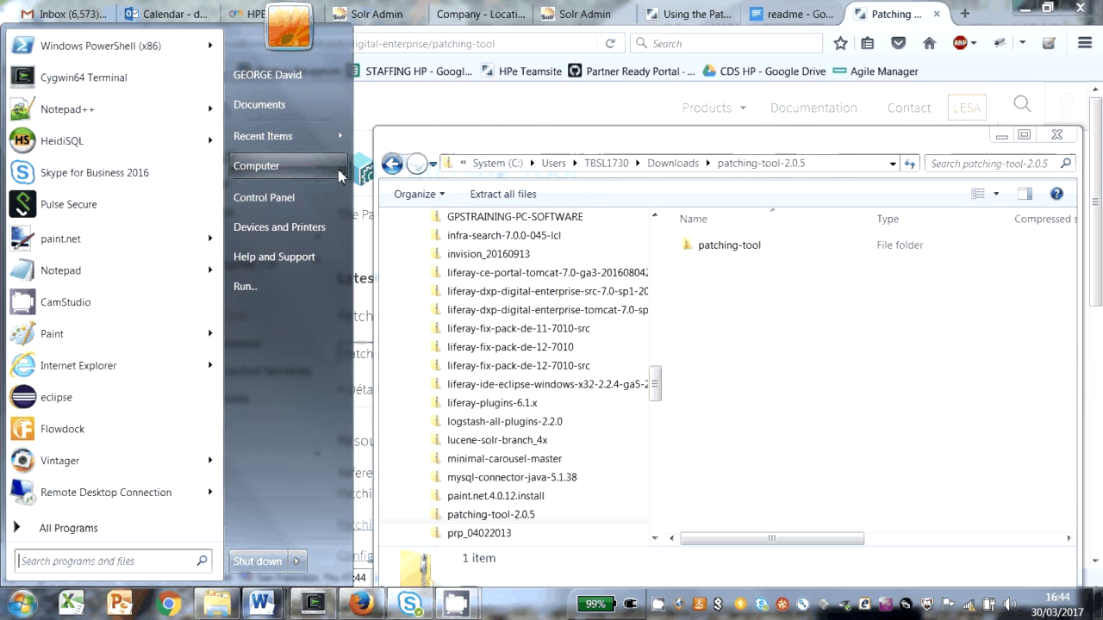
click(284, 173)
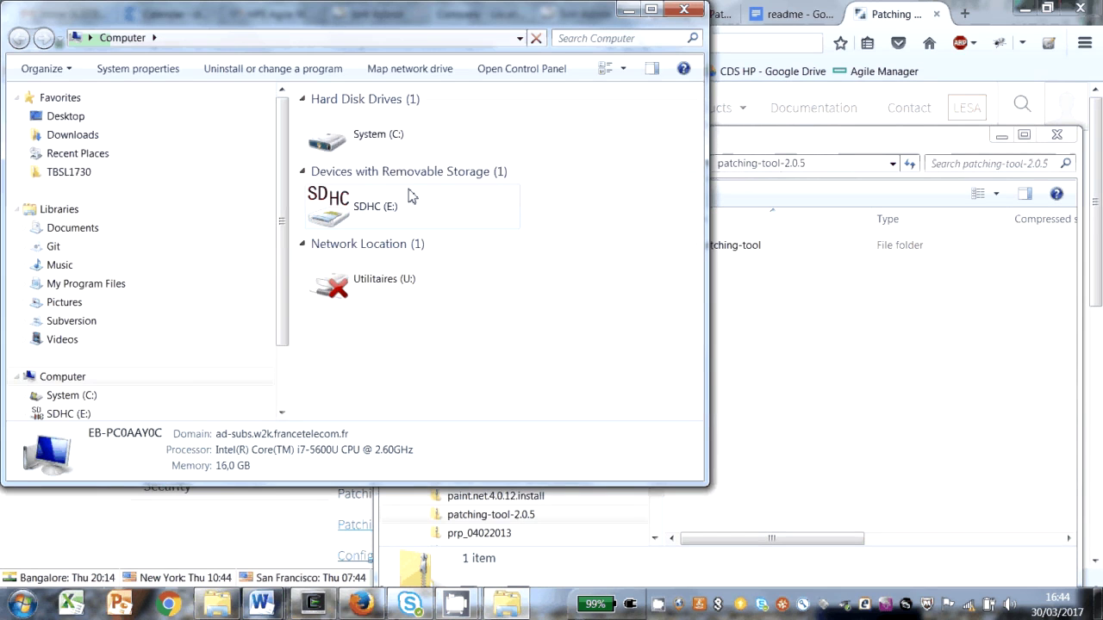
click(340, 146)
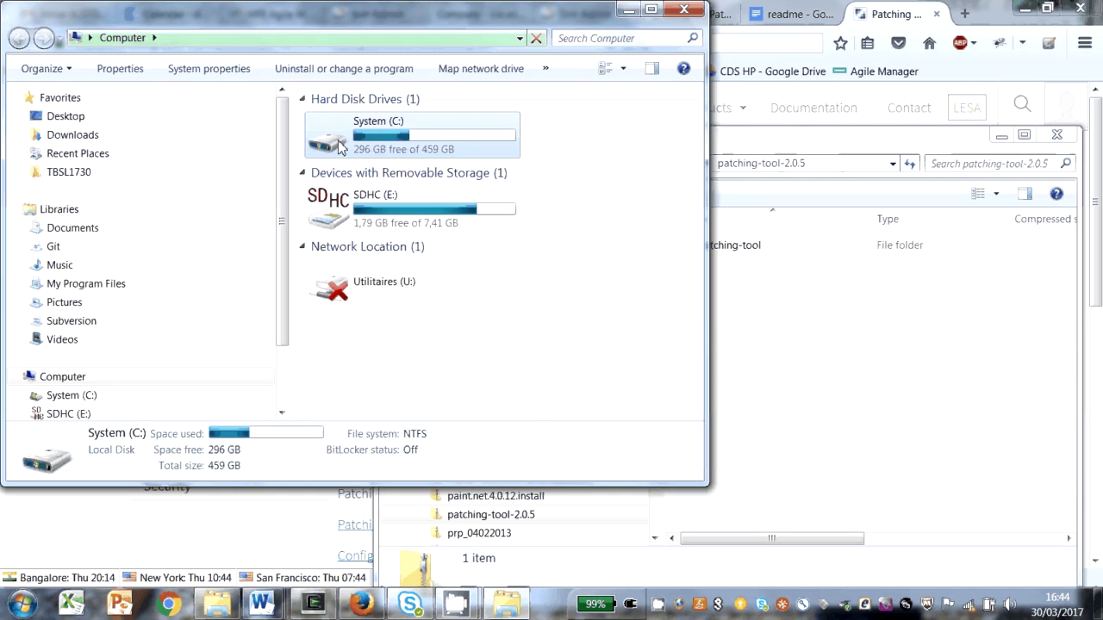
double_click(340, 146)
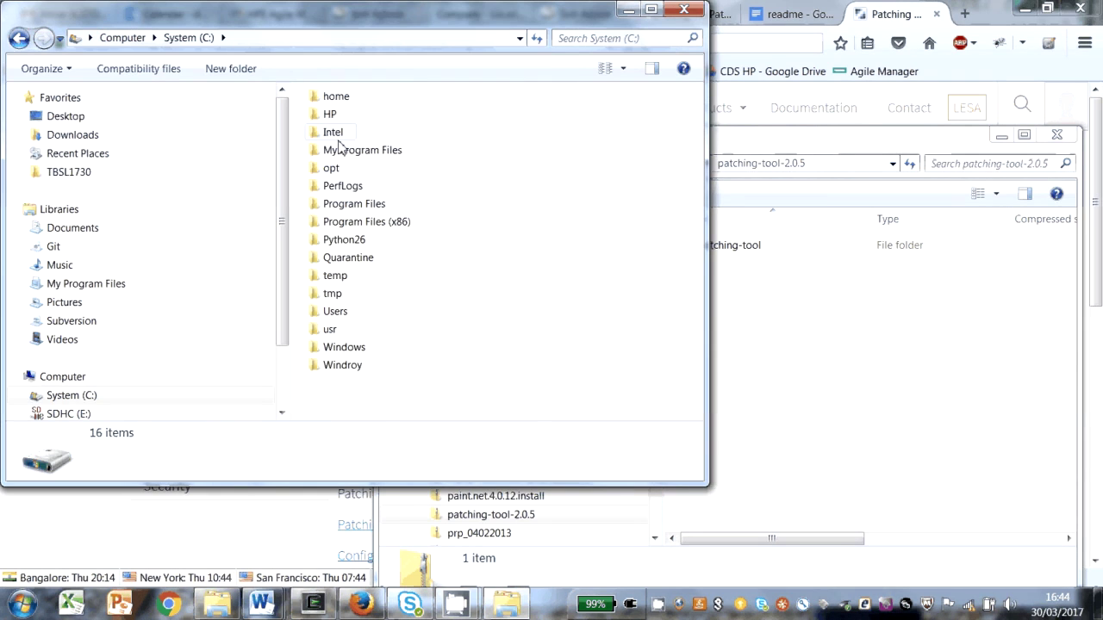
Browse through Users, the home folder and bin into liferay-dxp-digital-enterprise-7.0-sp1
double_click(336, 314)
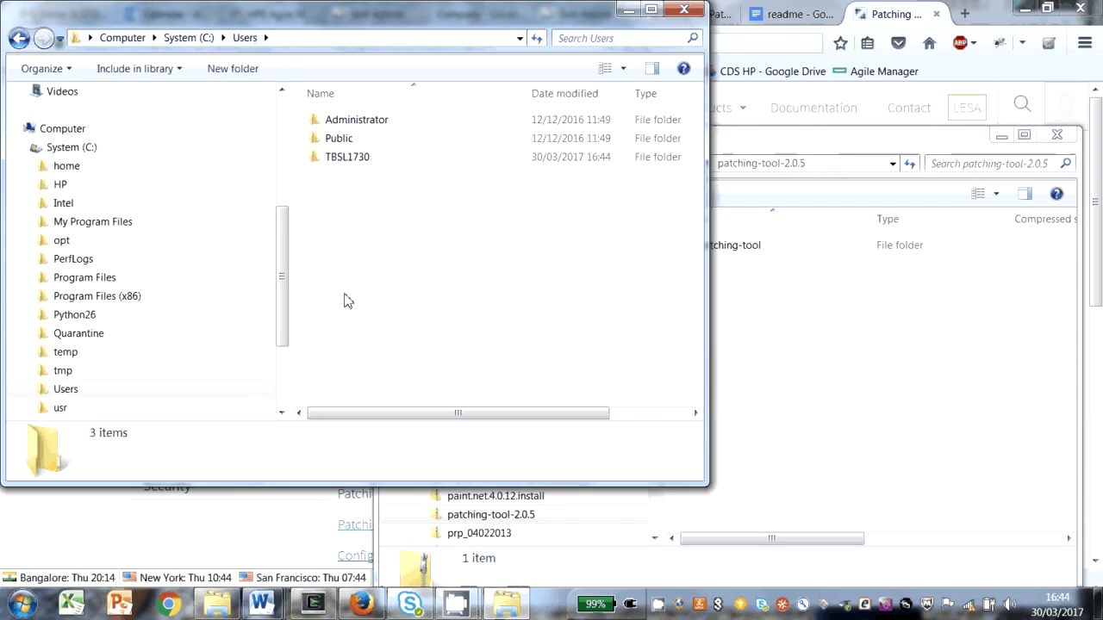
click(353, 162)
double_click(354, 162)
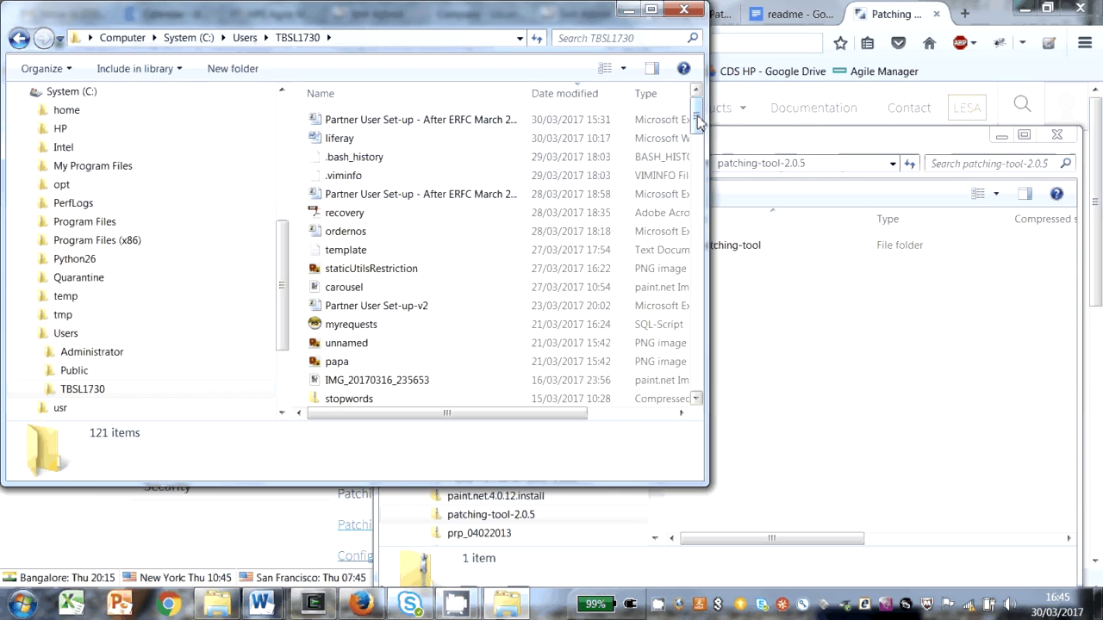
drag(697, 116, 697, 286)
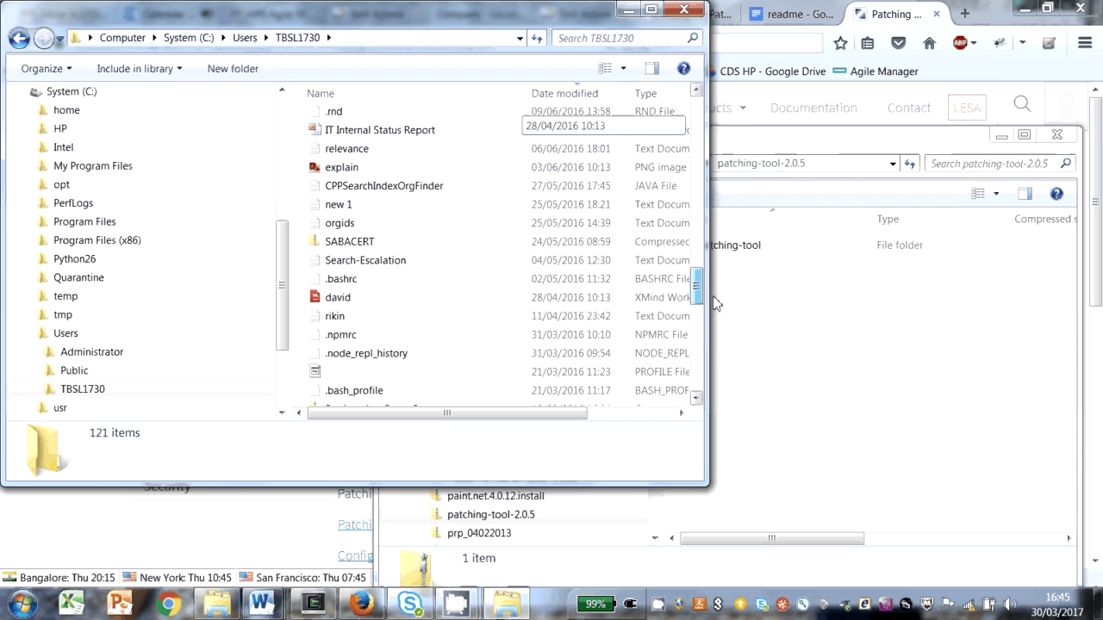
scroll(693, 301, down, 10)
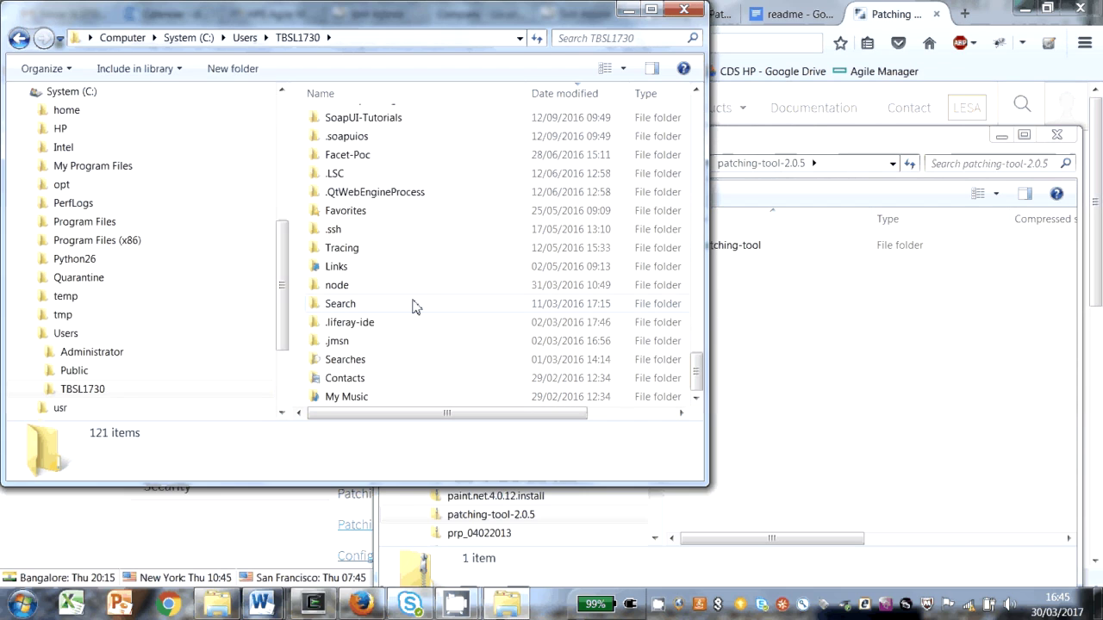
scroll(422, 297, up, 3)
scroll(426, 291, up, 4)
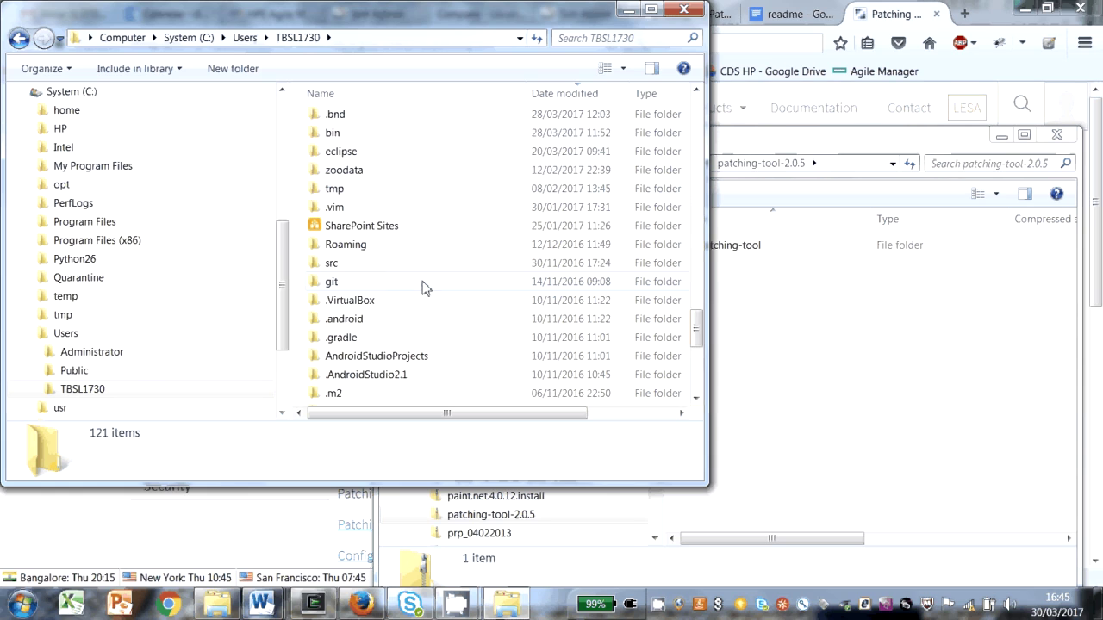
double_click(336, 138)
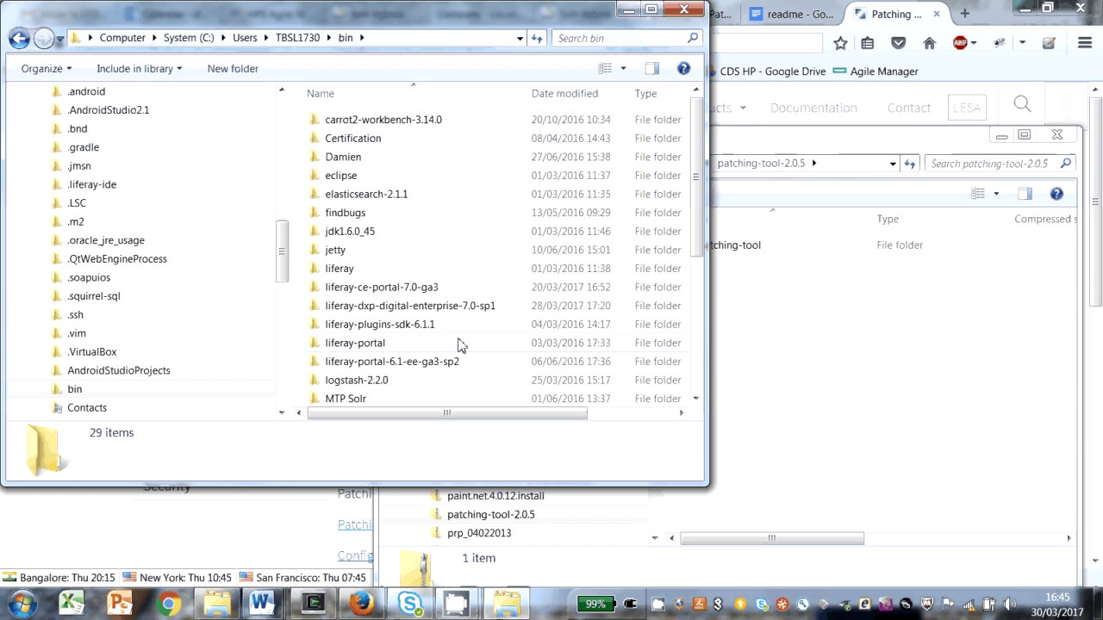
double_click(438, 307)
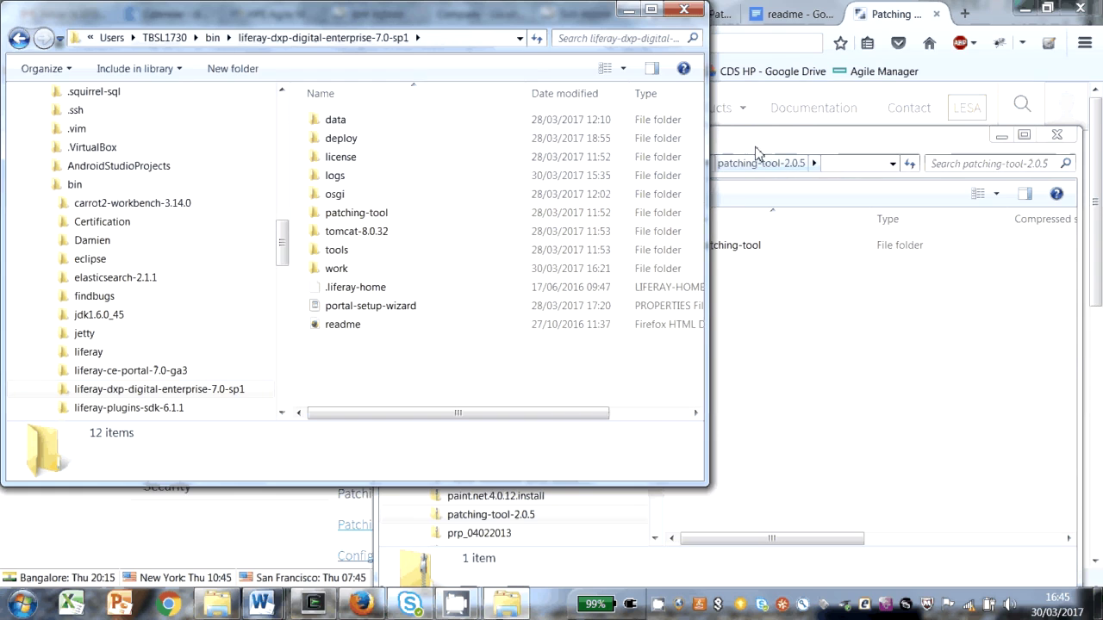
Merge the 2.0.5 patching-tool folder over the old one, replacing all files, and close the archive
drag(754, 153, 855, 159)
drag(827, 252, 387, 369)
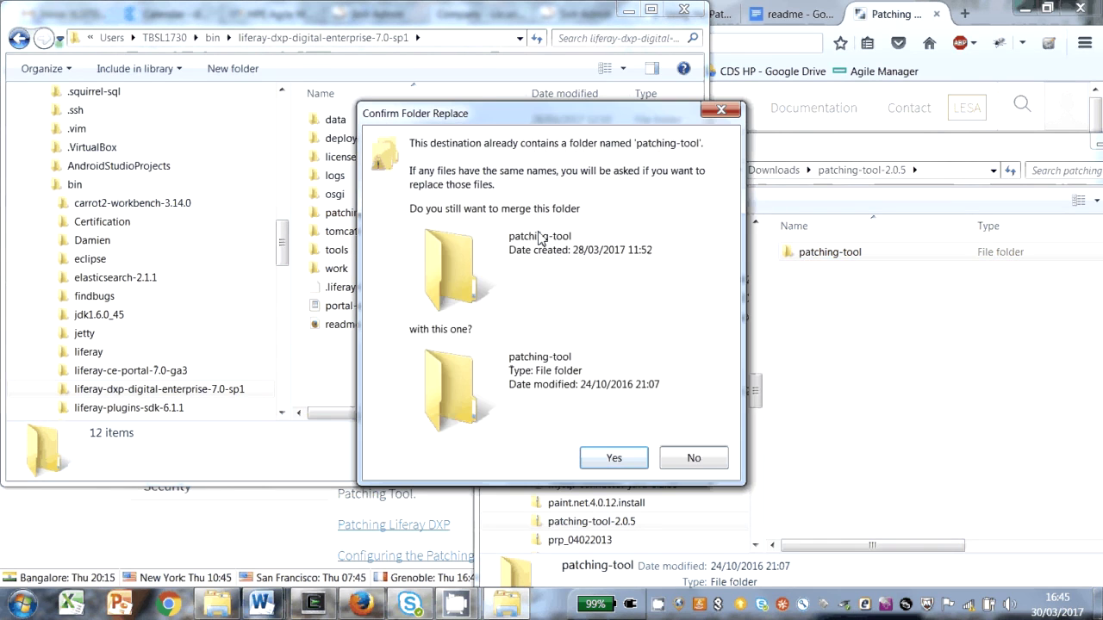
click(617, 463)
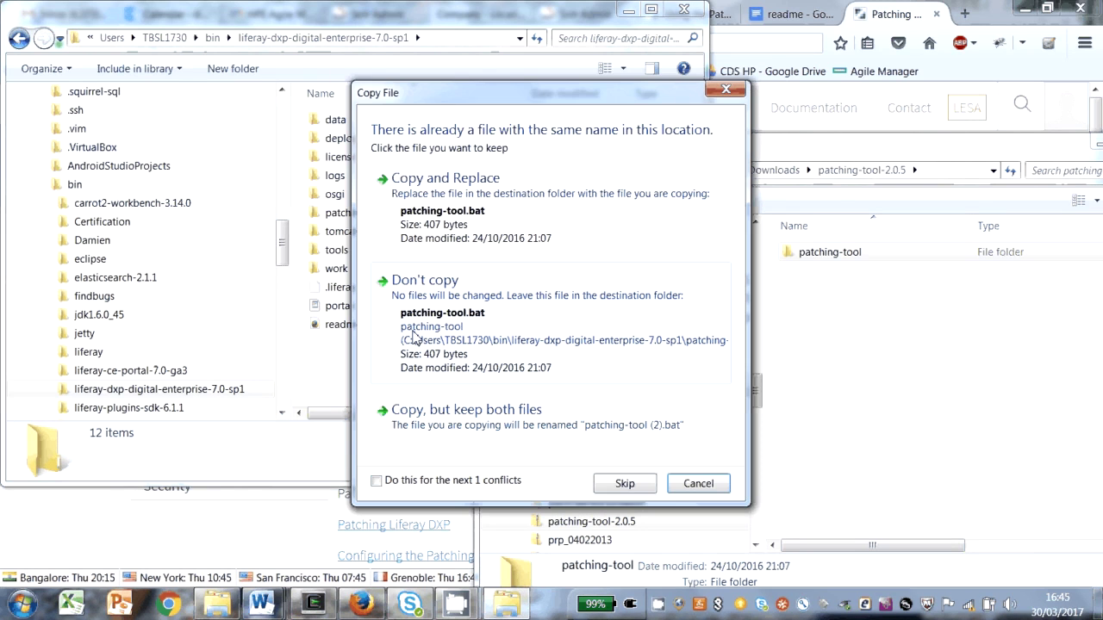
click(428, 212)
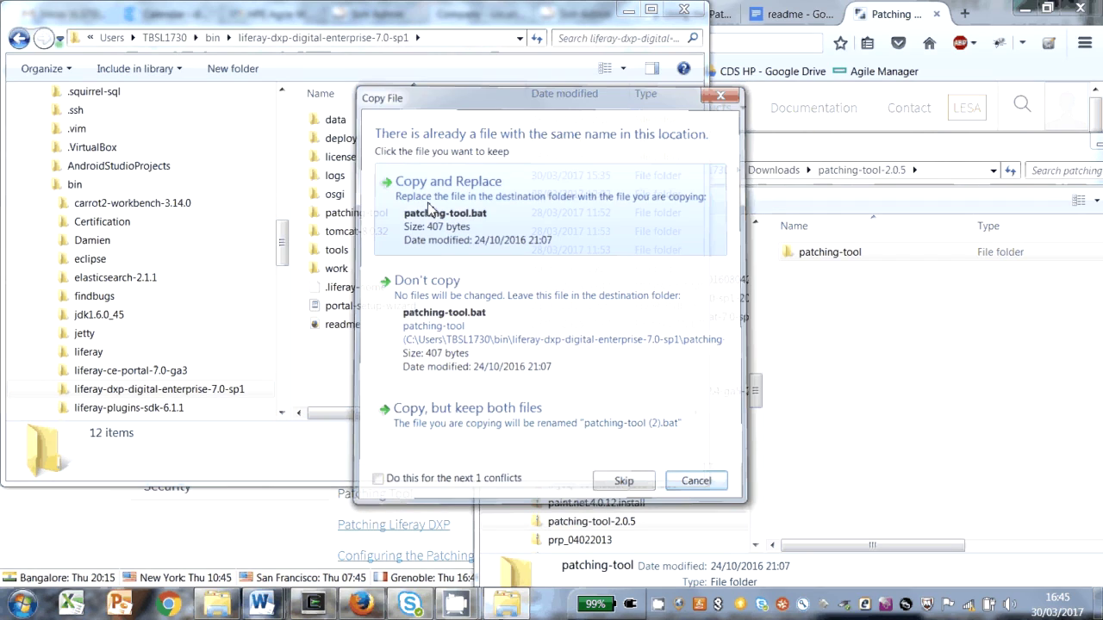
click(429, 482)
click(624, 483)
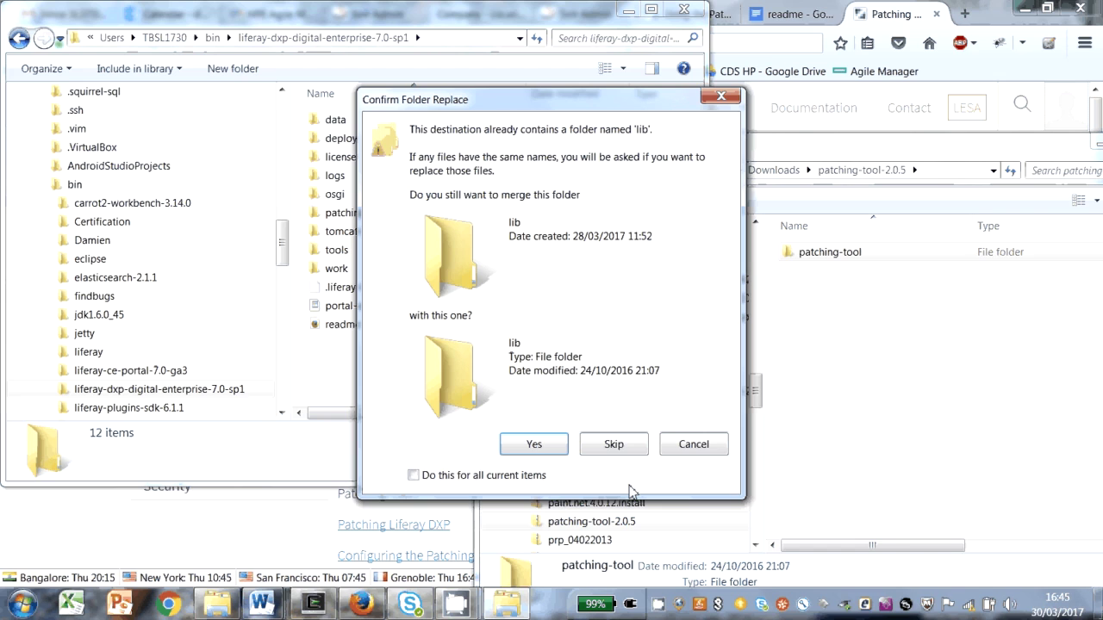
click(415, 474)
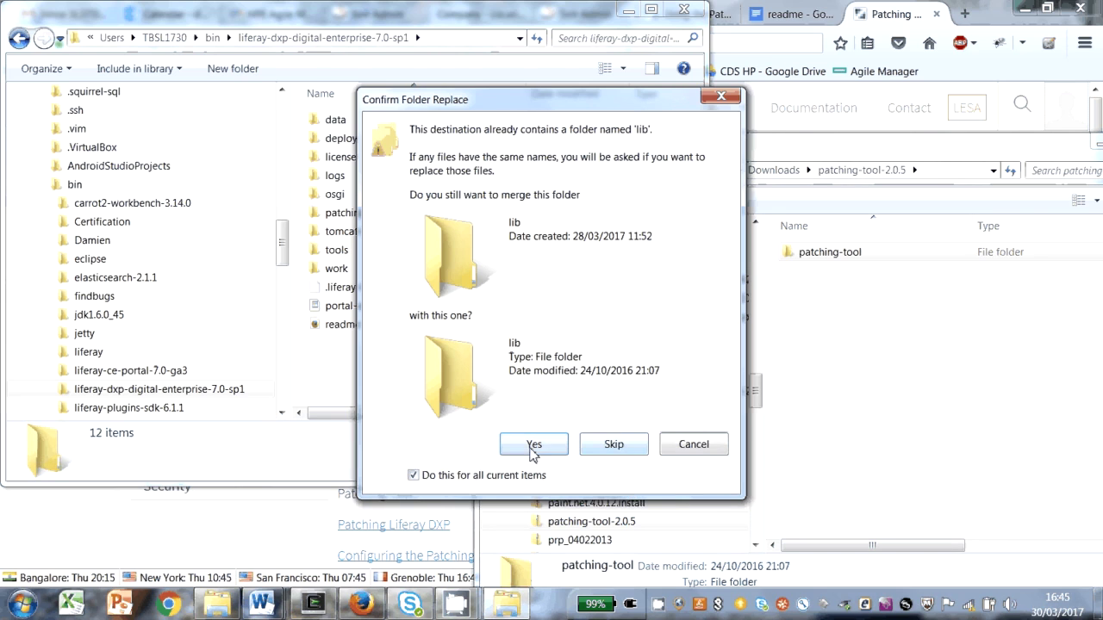
click(522, 447)
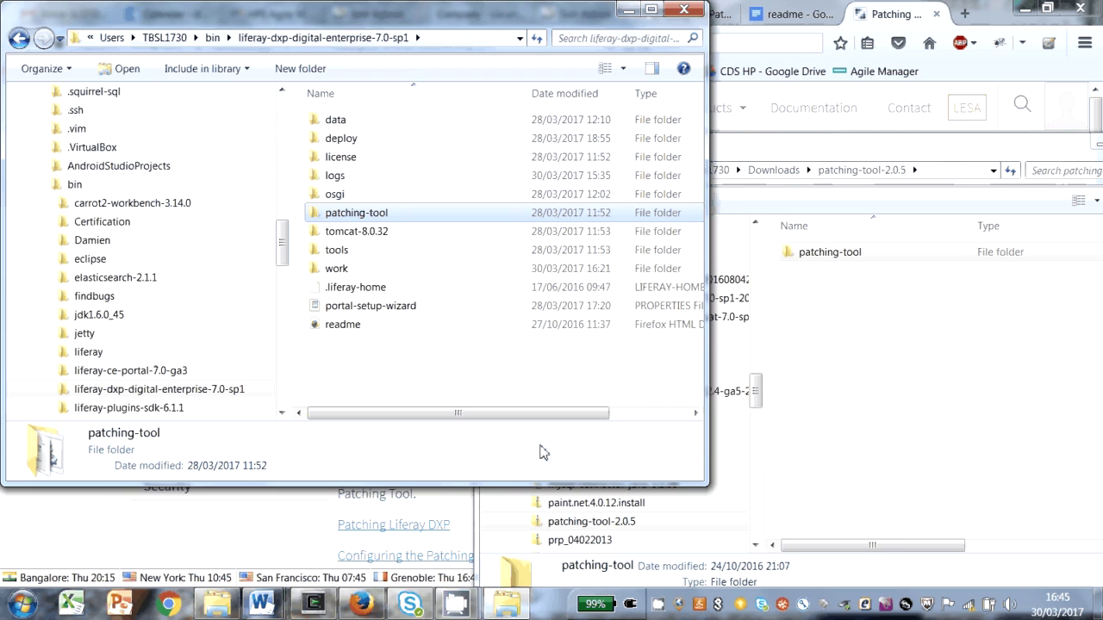
key(alt+F4)
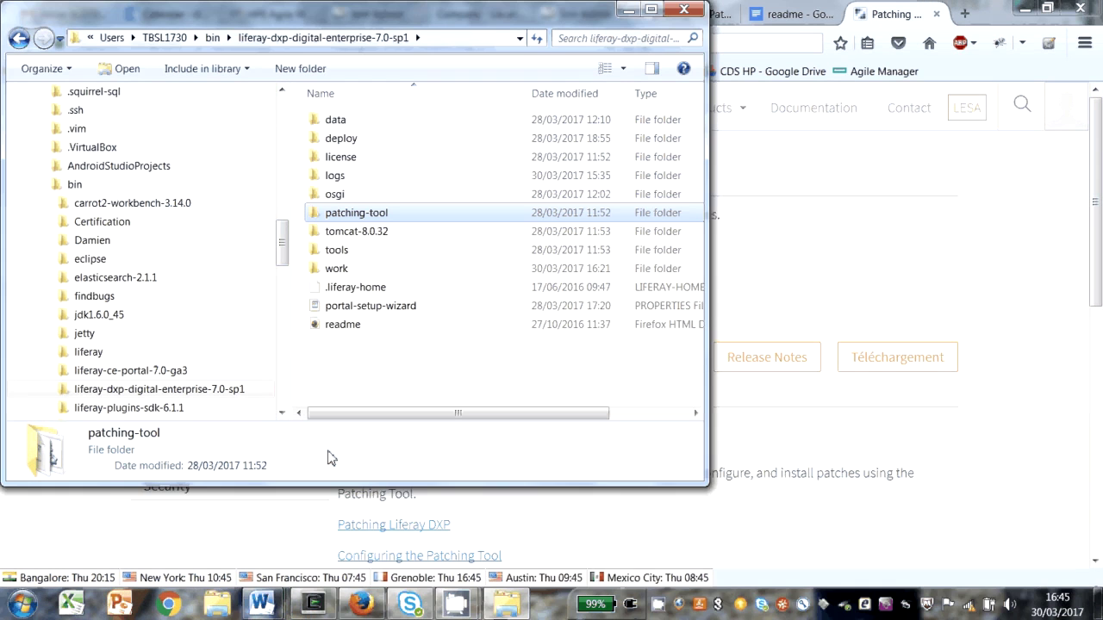
In the terminal, go up with cd ../.. and into patching-tool/, listing each folder
click(313, 604)
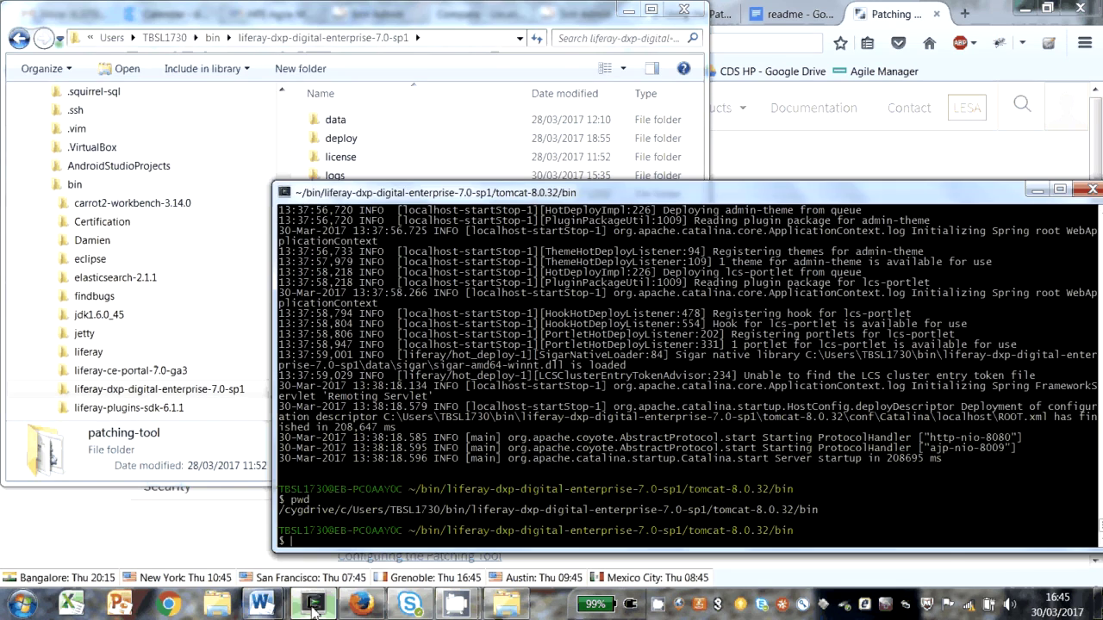
text(cd ..)
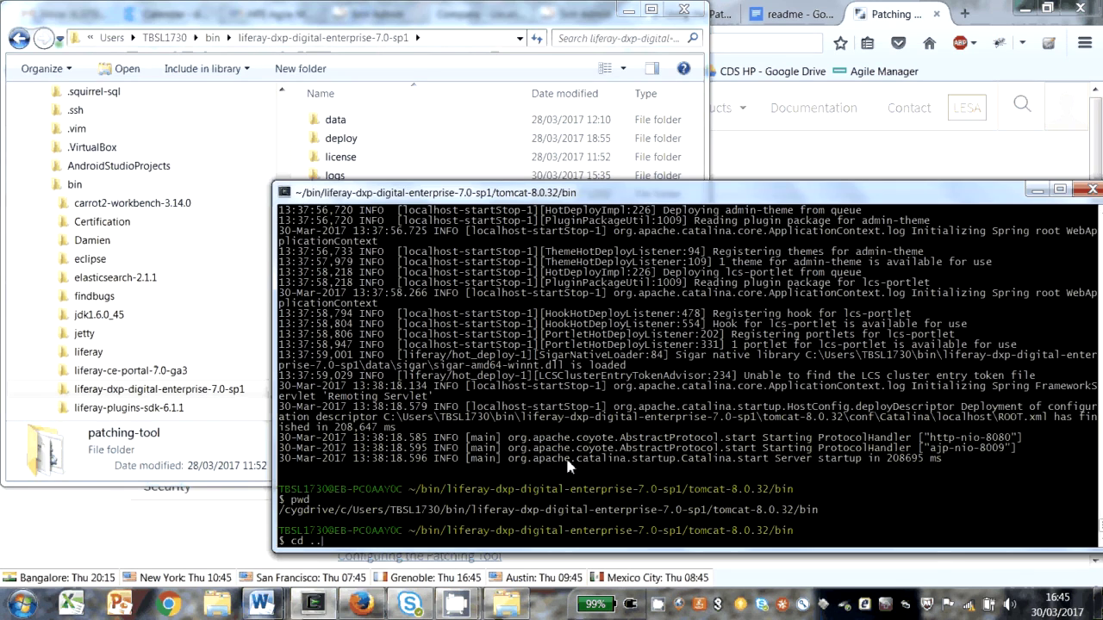
text(/..)
key(Return)
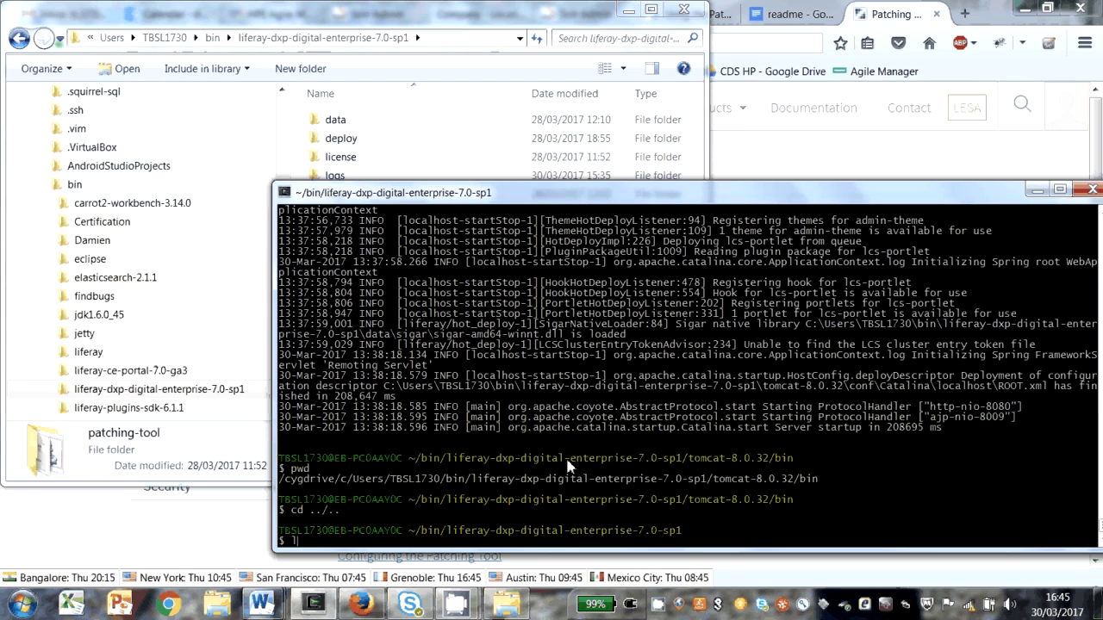
text(ls)
key(Return)
text(cd patching-tool/)
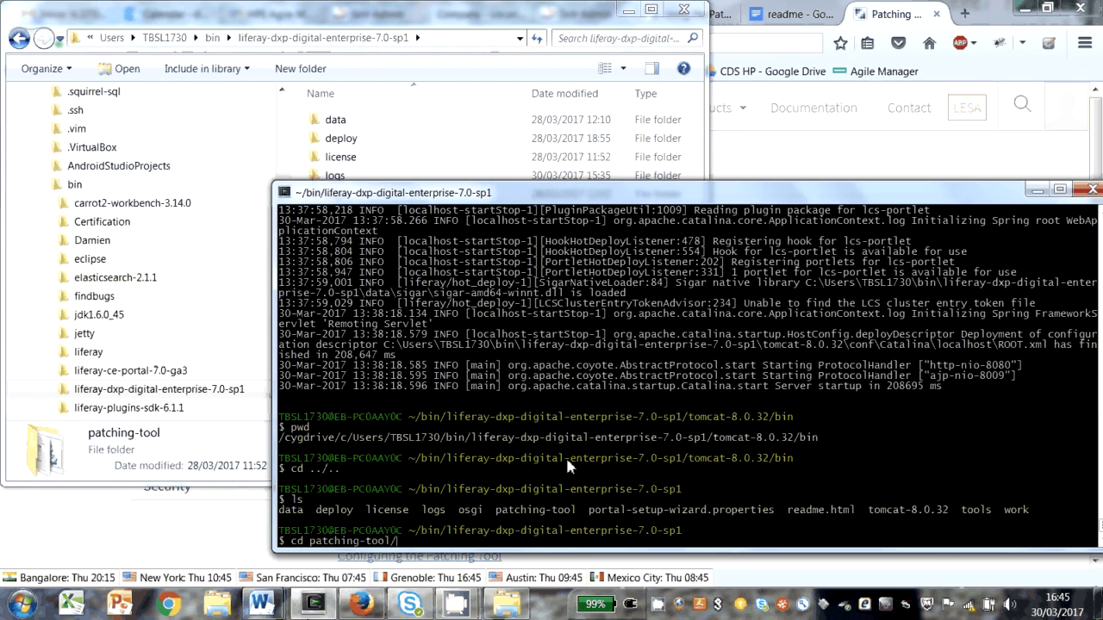
key(Return)
text(ls)
key(Return)
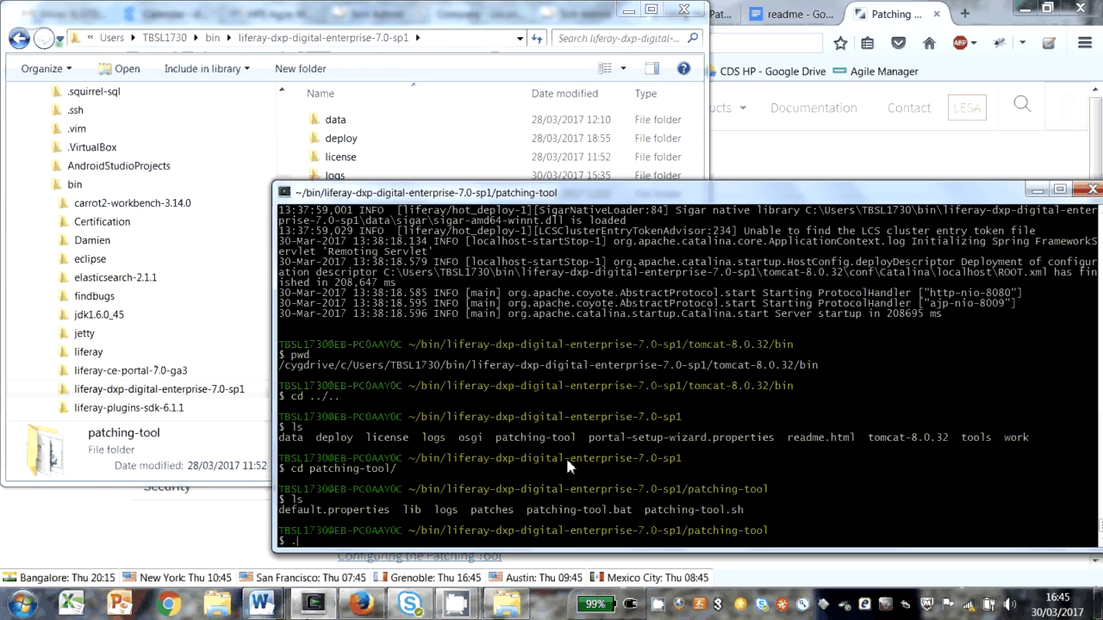
Run ./patching-tool.sh info to show version 2.0.5 with de-7-7010 installed
text(./patch)
key(Tab)
text(sh)
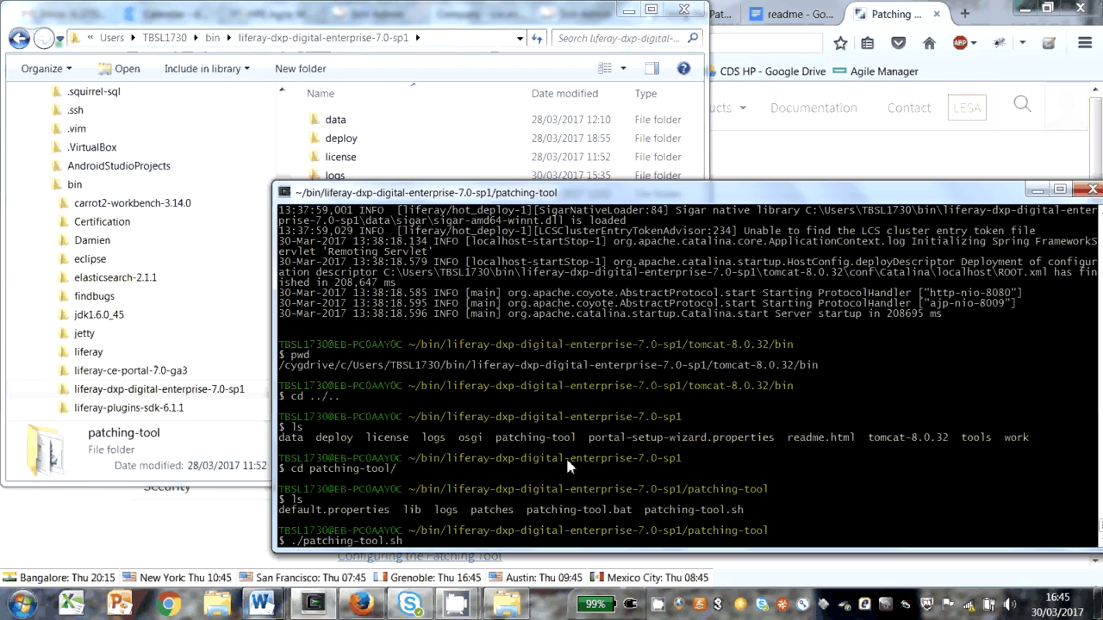
text( info)
key(Return)
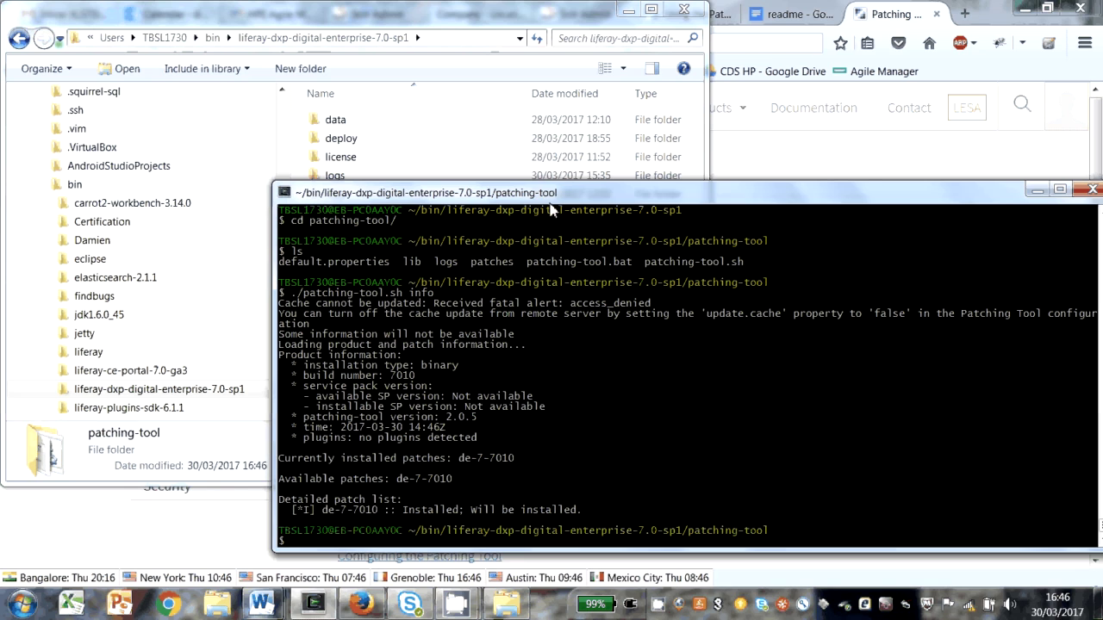
Open the patching-tool\patches folder in Explorer and widen it to show file sizes
mouse_move(551, 191)
mouse_down()
mouse_move(489, 248)
mouse_move(552, 201)
mouse_up()
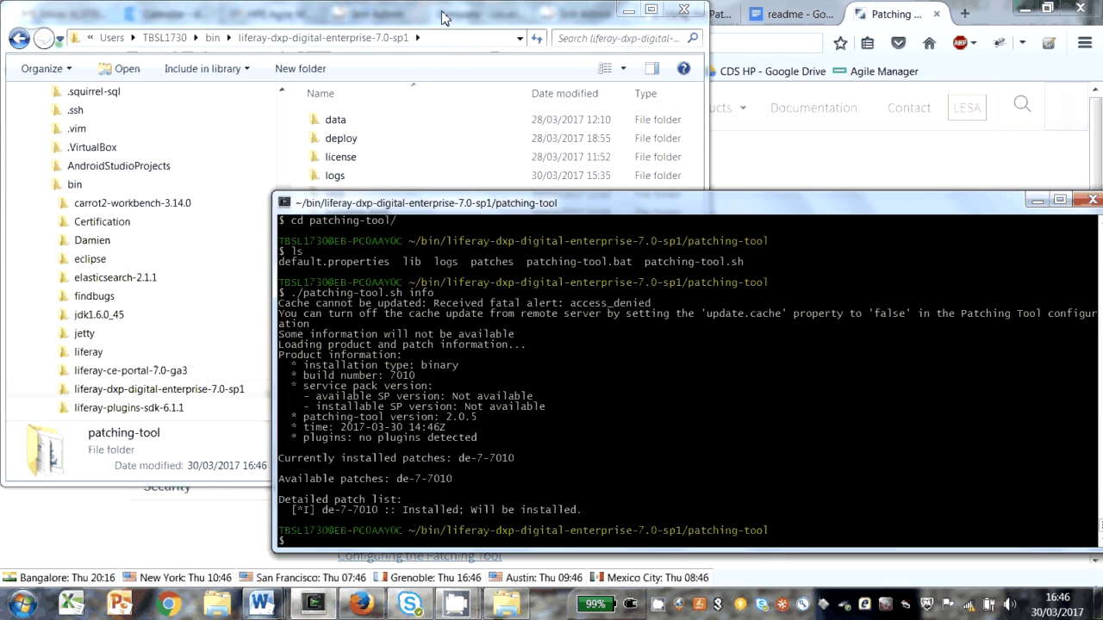
click(362, 207)
double_click(362, 212)
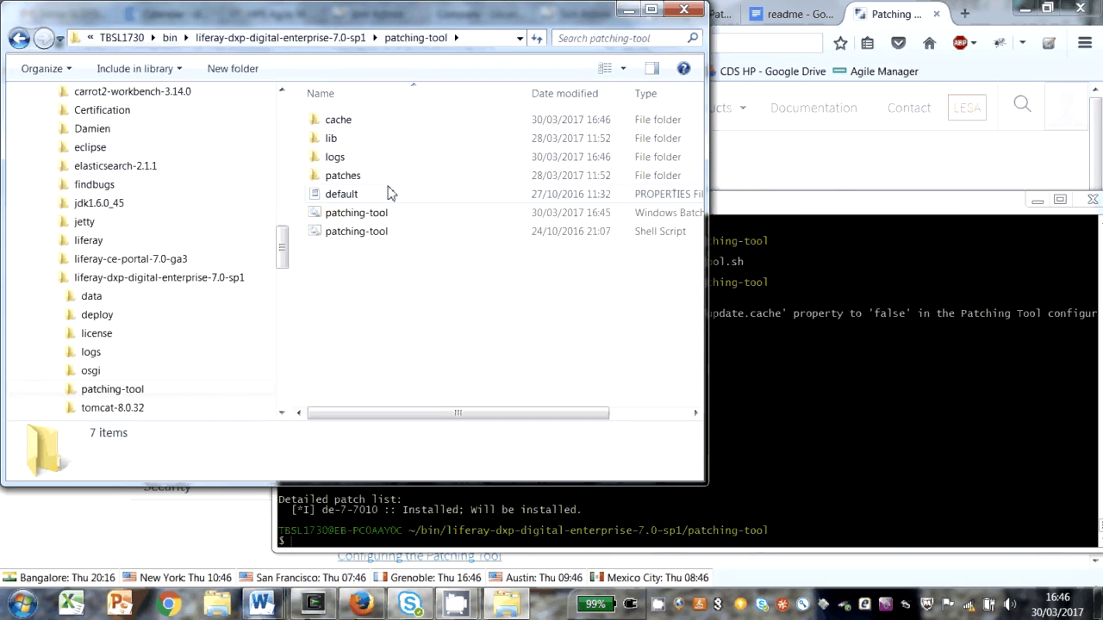
double_click(343, 176)
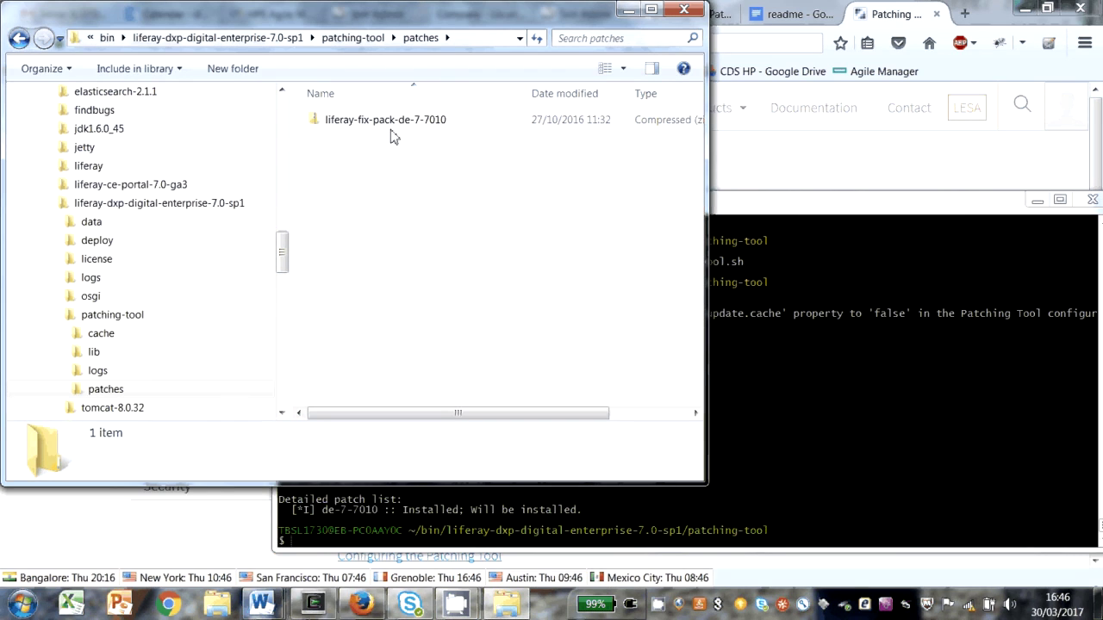
drag(702, 151, 871, 151)
Open the Downloads folder in a second Explorer window via Computer, C:, Users and the home folder
key(super)
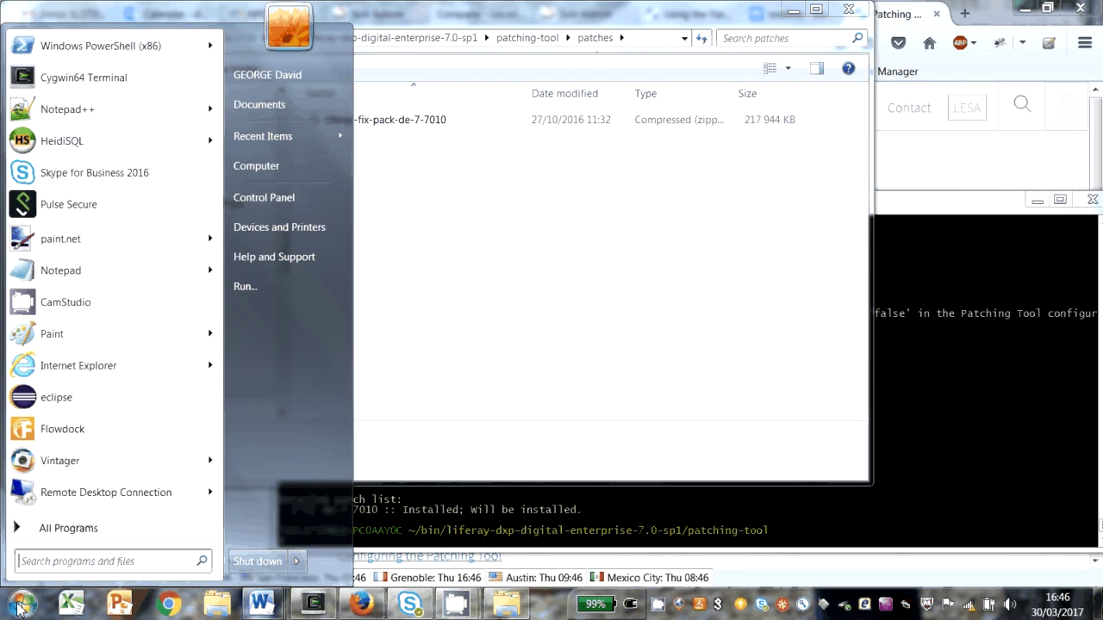
click(250, 174)
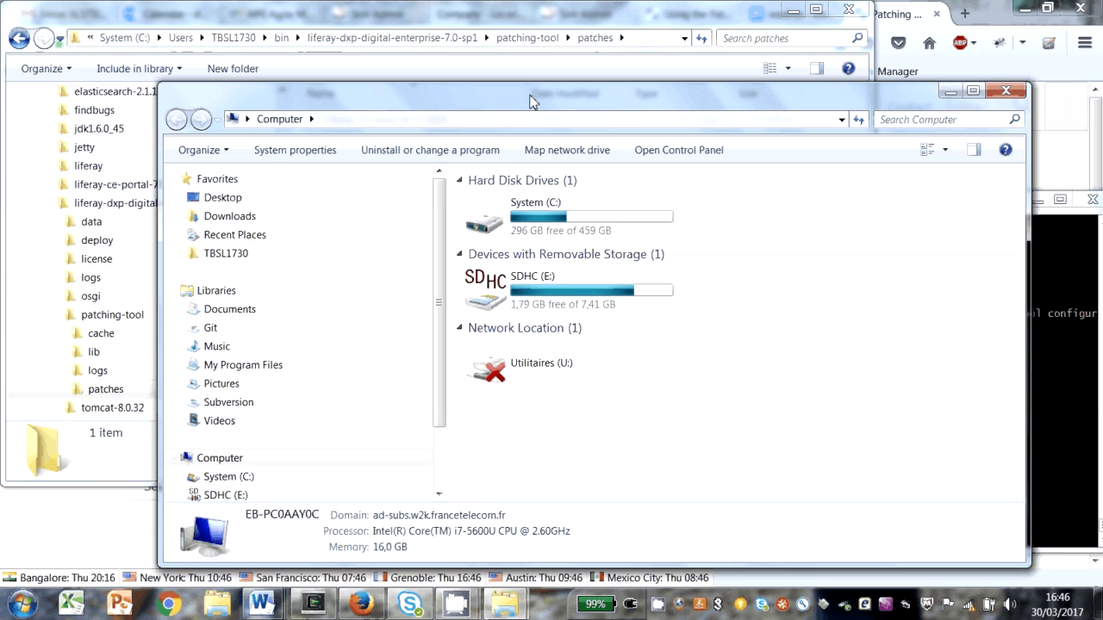
click(529, 217)
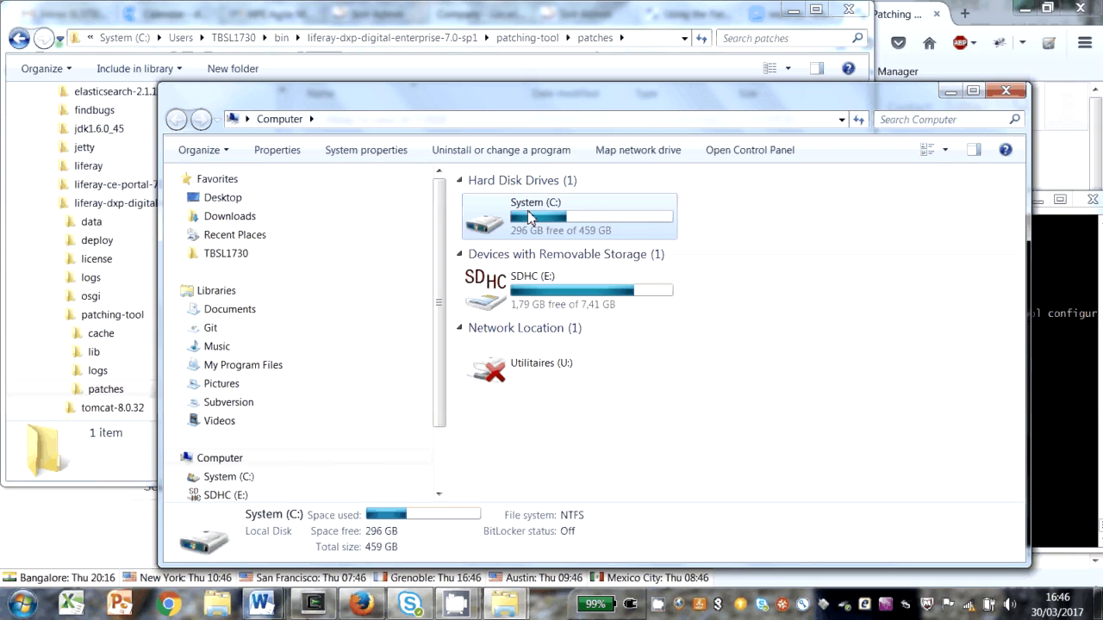
double_click(529, 217)
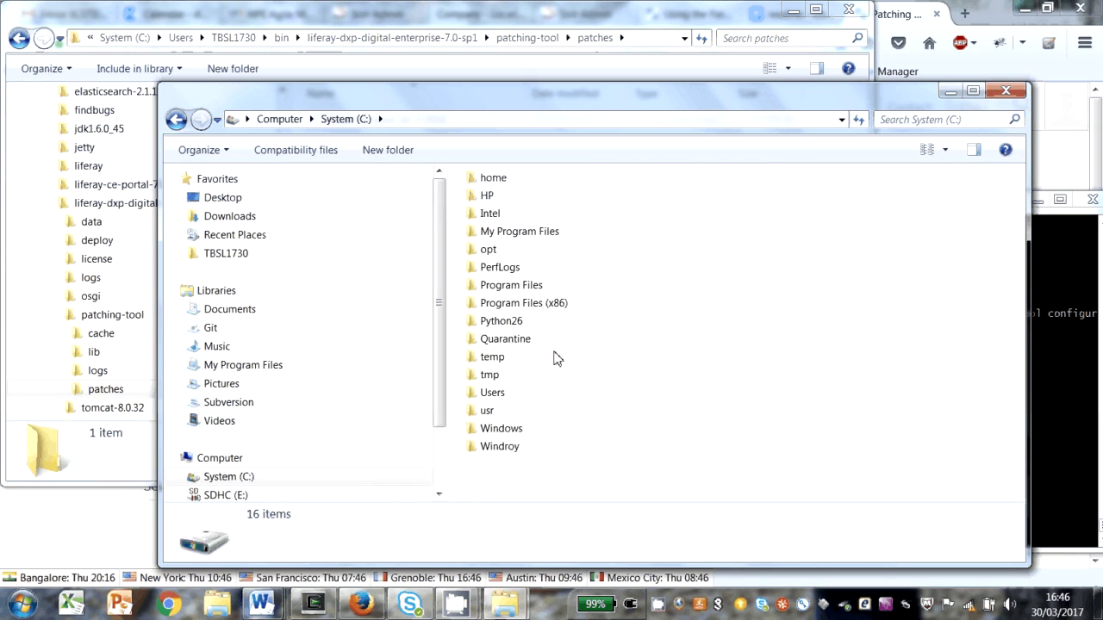
double_click(493, 391)
double_click(534, 241)
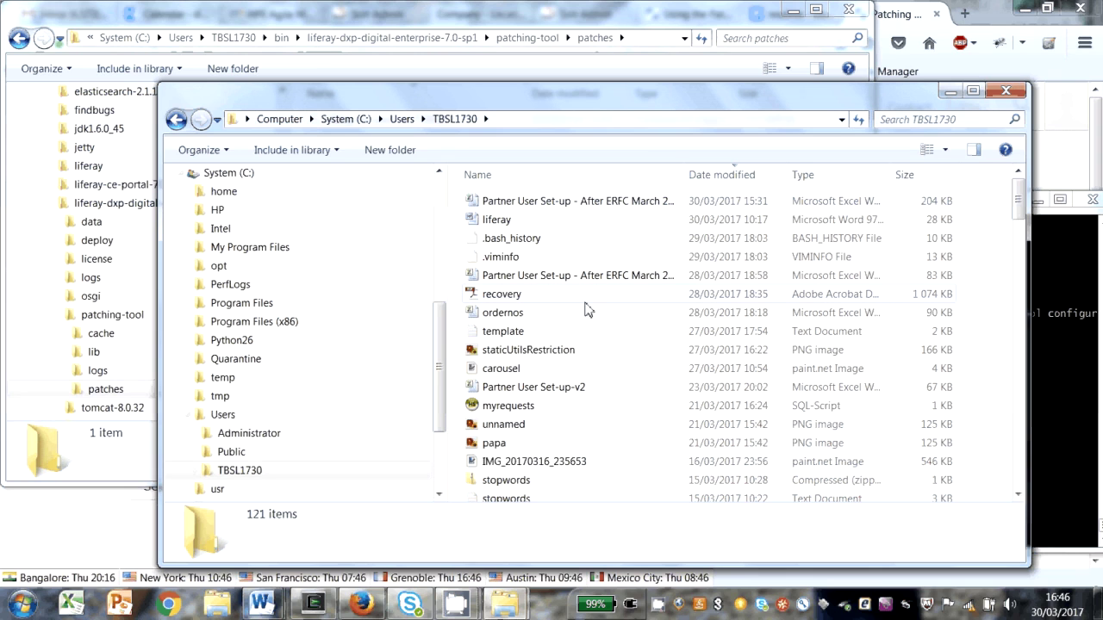
drag(1018, 211, 1039, 497)
scroll(539, 377, up, 13)
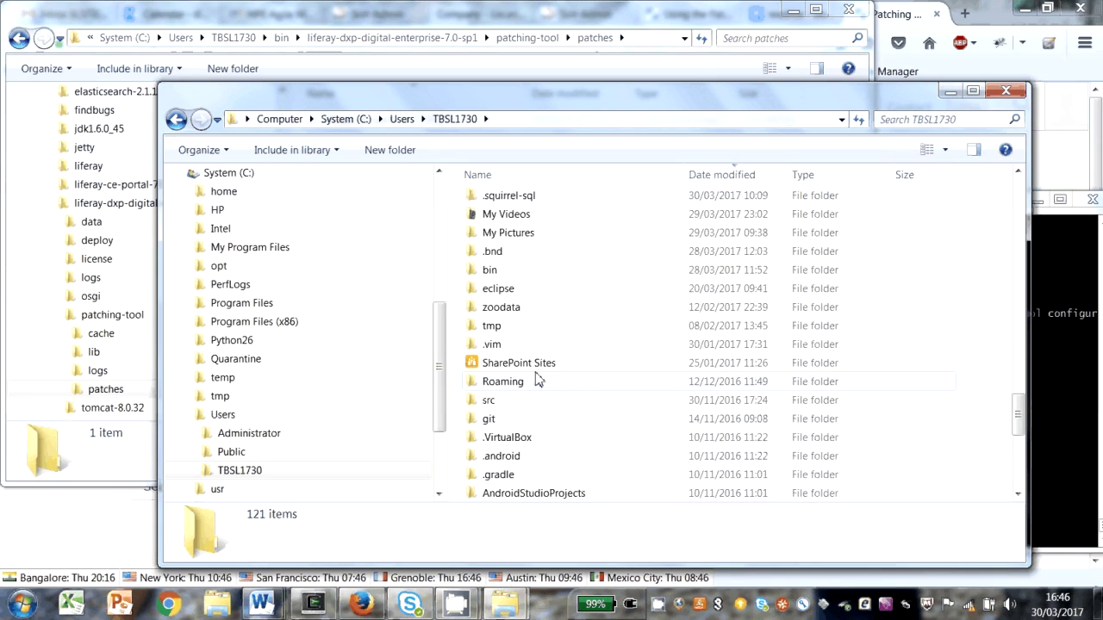
click(506, 329)
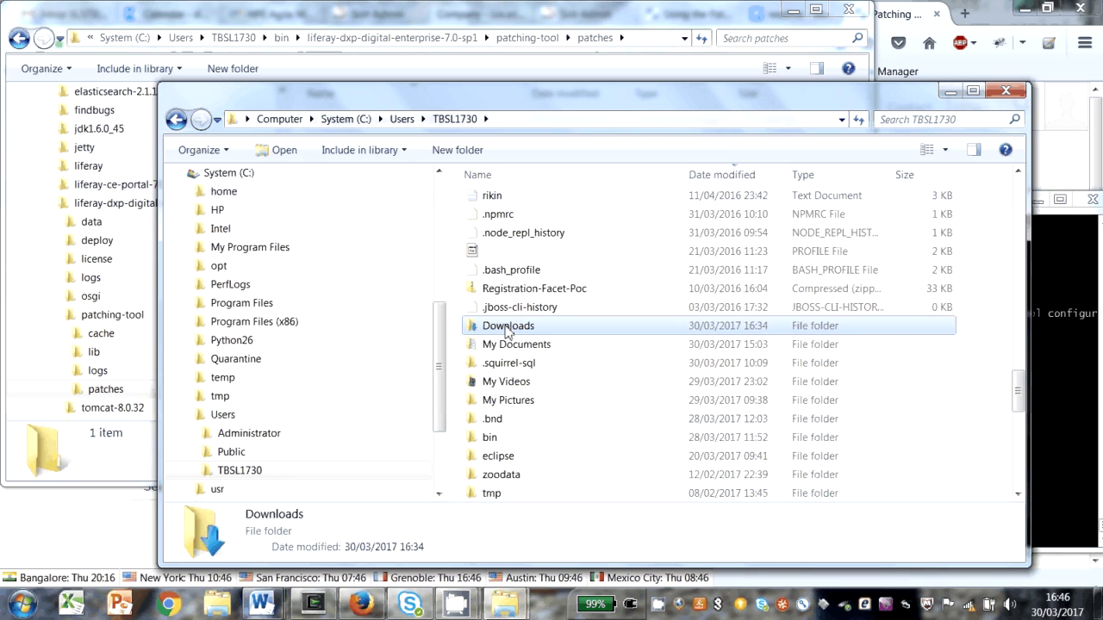
double_click(506, 328)
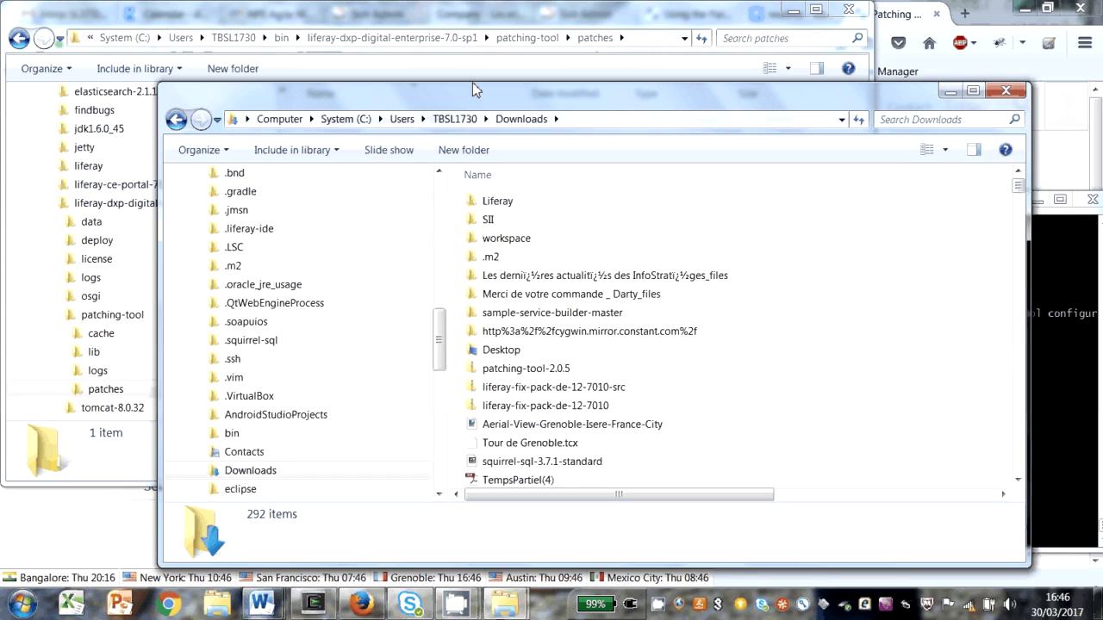
Move the liferay-fix-pack-de-12-7010 zip from Downloads into the patches folder
drag(472, 86, 483, 128)
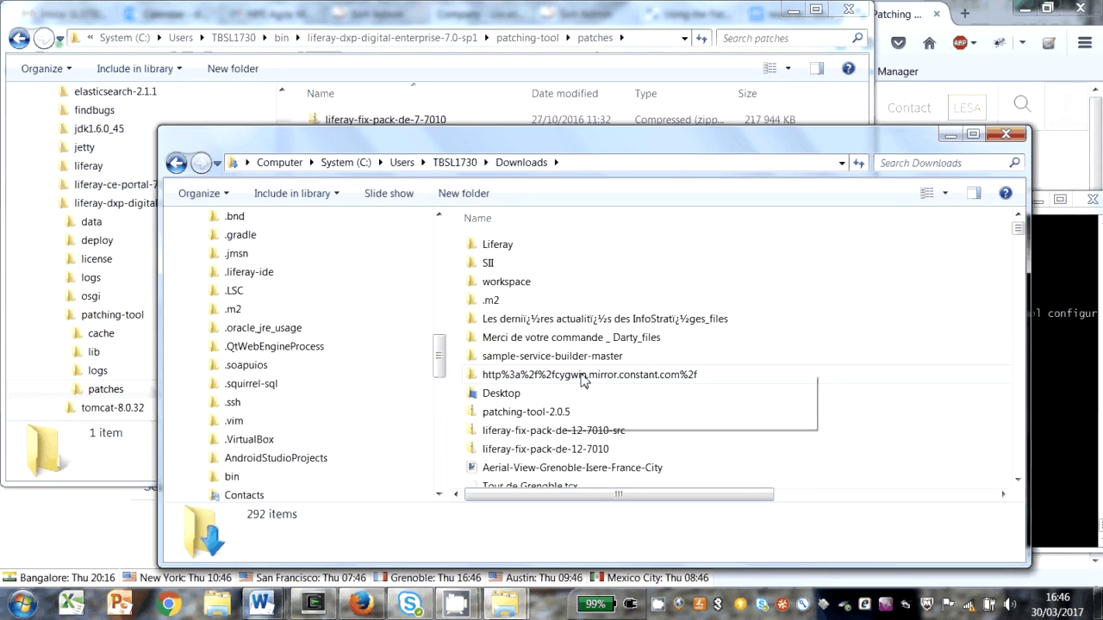
click(601, 448)
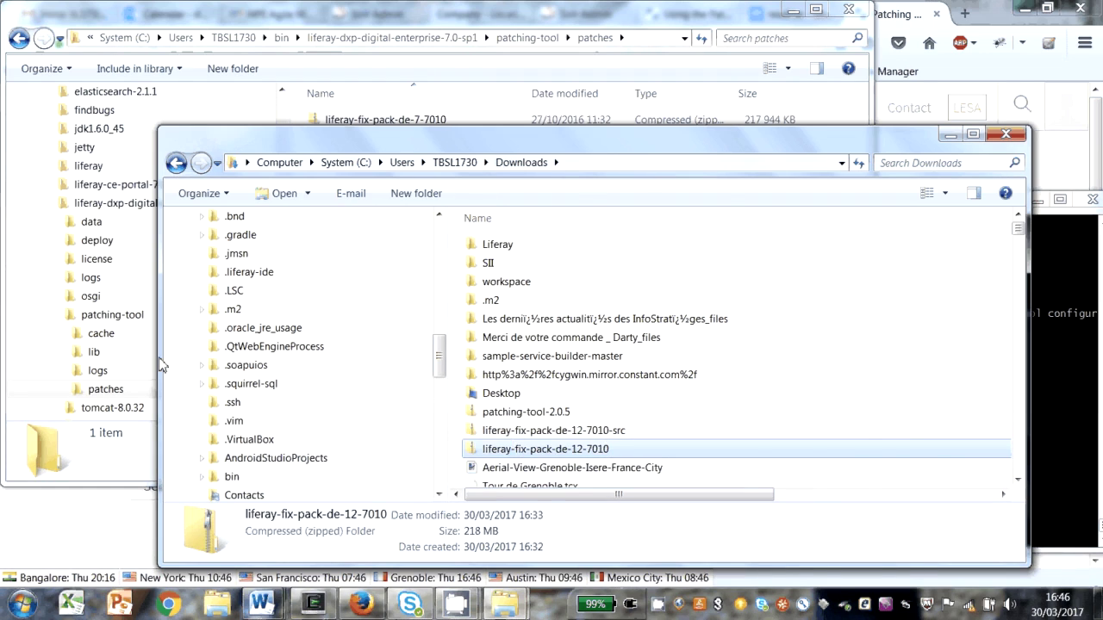
drag(160, 366, 443, 376)
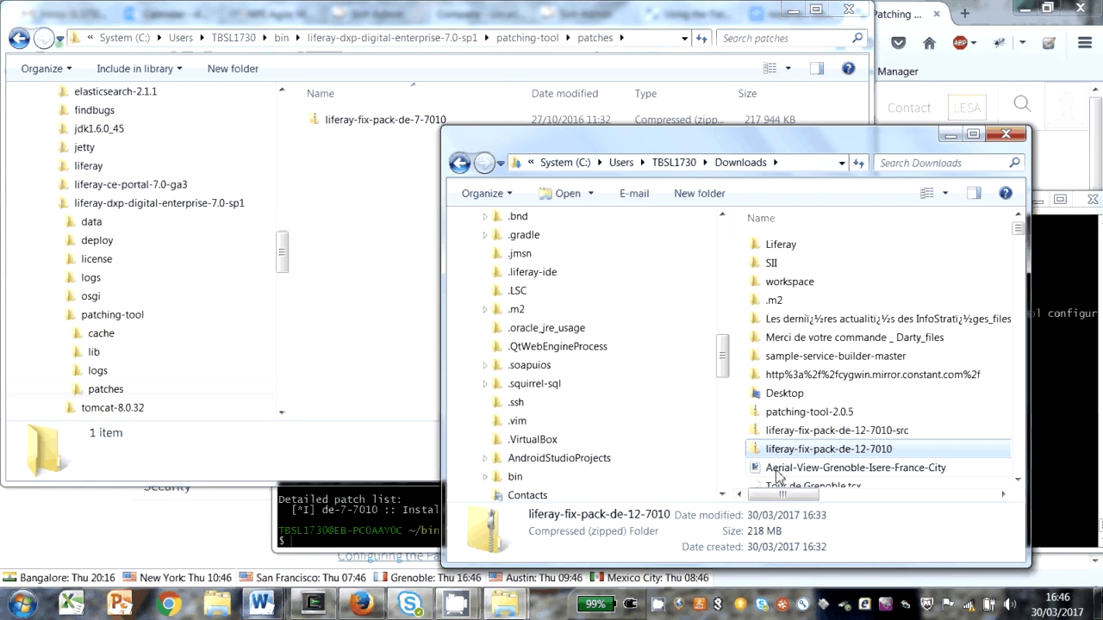
drag(801, 449, 405, 266)
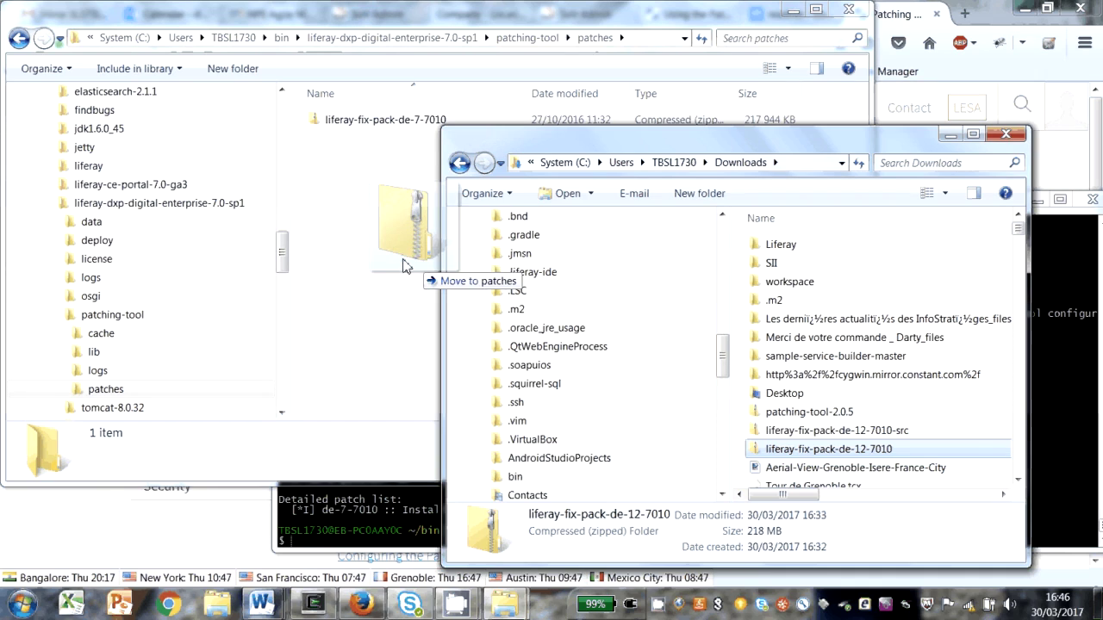
drag(405, 265, 401, 264)
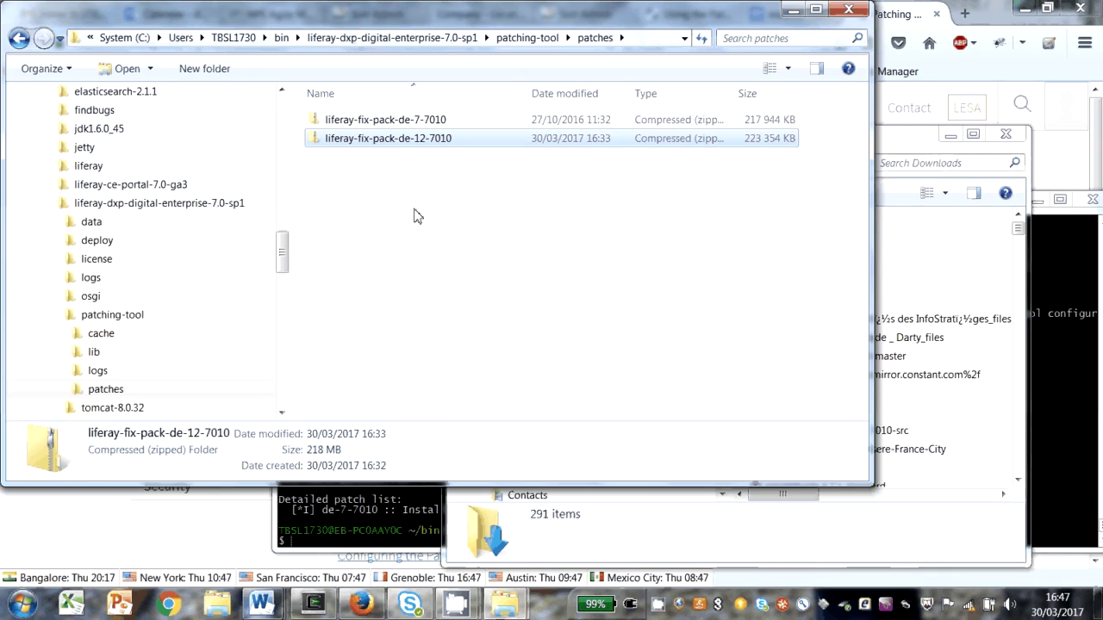
Rerun ./patching-tool.sh info to confirm de-12-7010 is ready to install
click(377, 509)
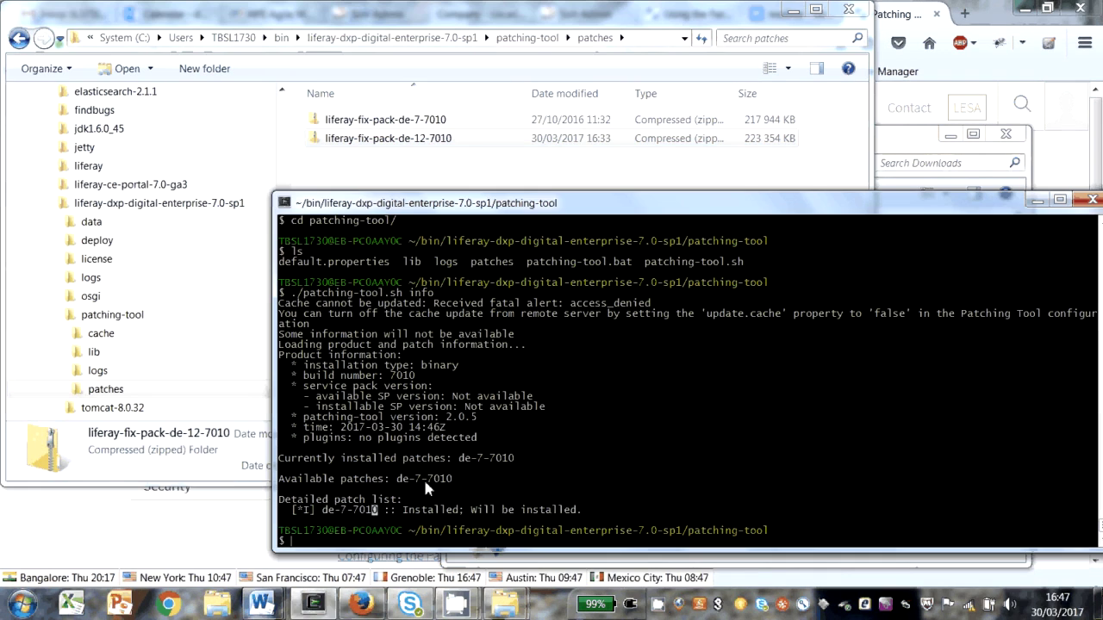
key(Up)
key(Return)
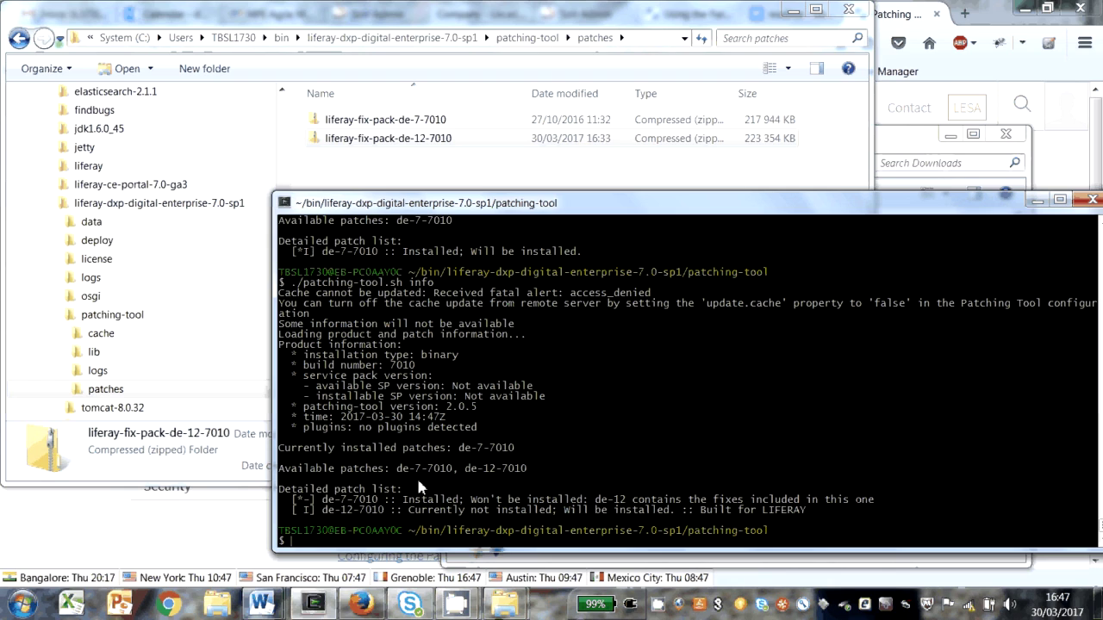
Read the patching tool usage documentation in Firefox to find the install command
click(900, 17)
scroll(509, 259, down, 5)
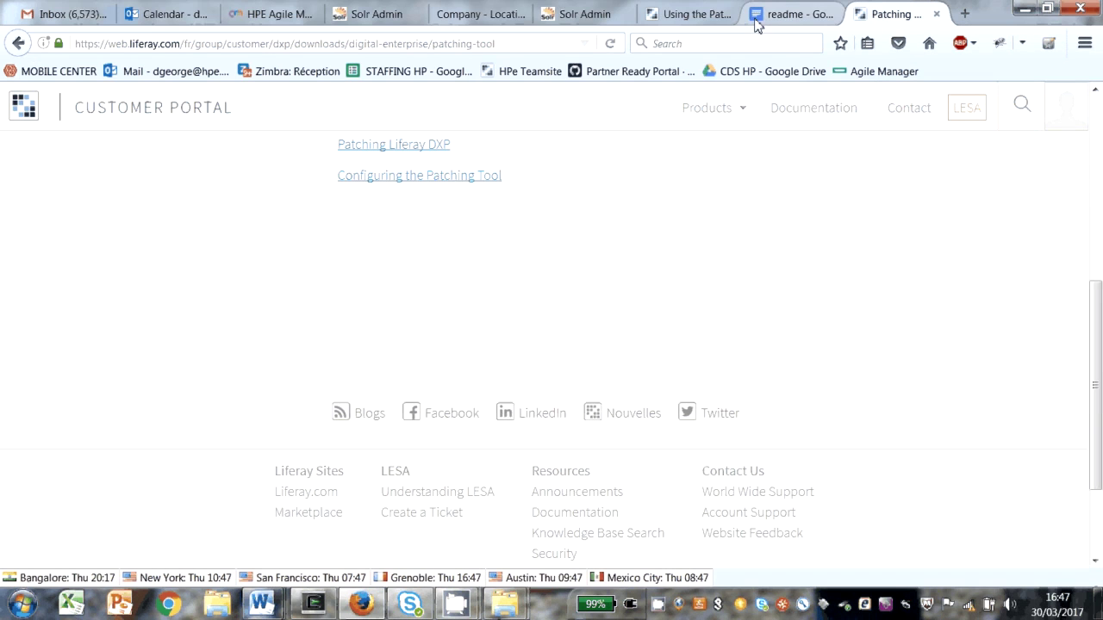
click(688, 17)
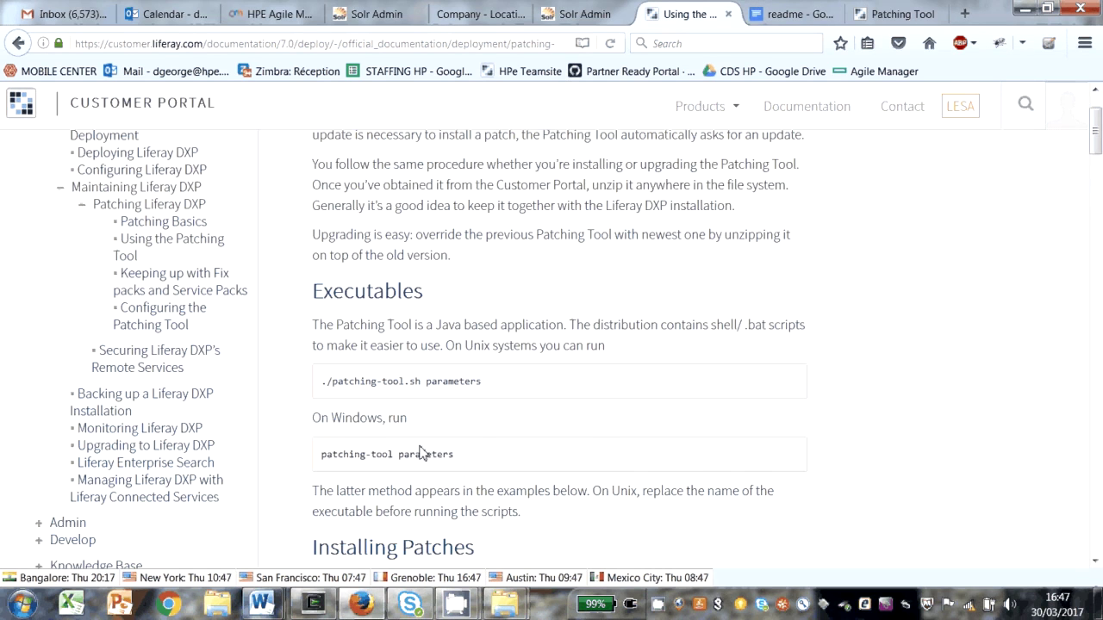
scroll(420, 454, down, 7)
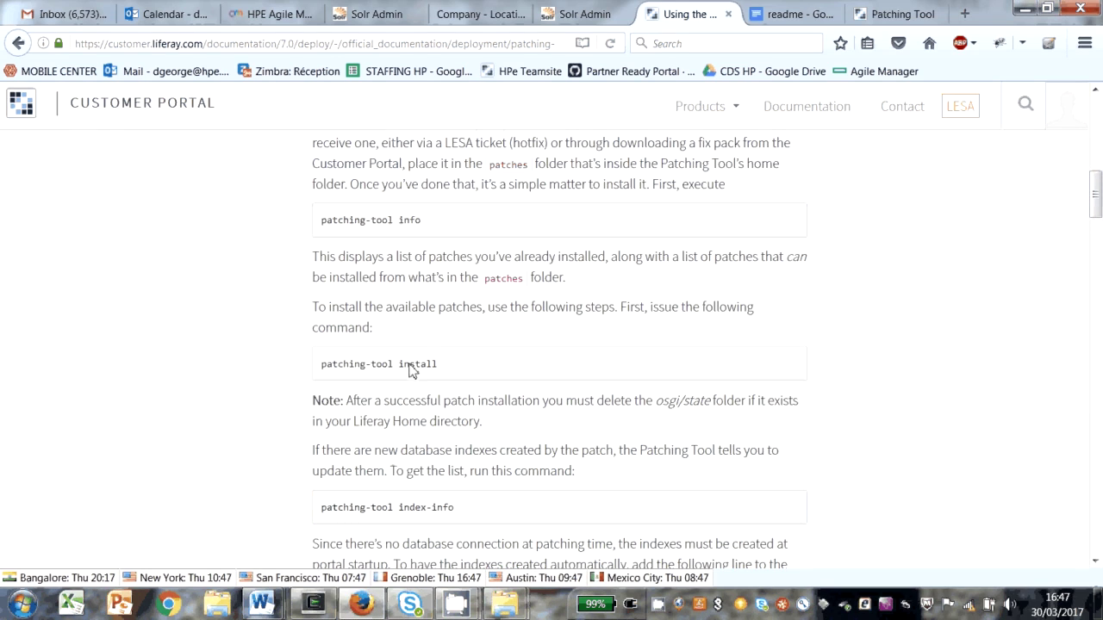
double_click(411, 365)
Turn the recalled info command into ./patching-tool.sh install and run it
click(313, 606)
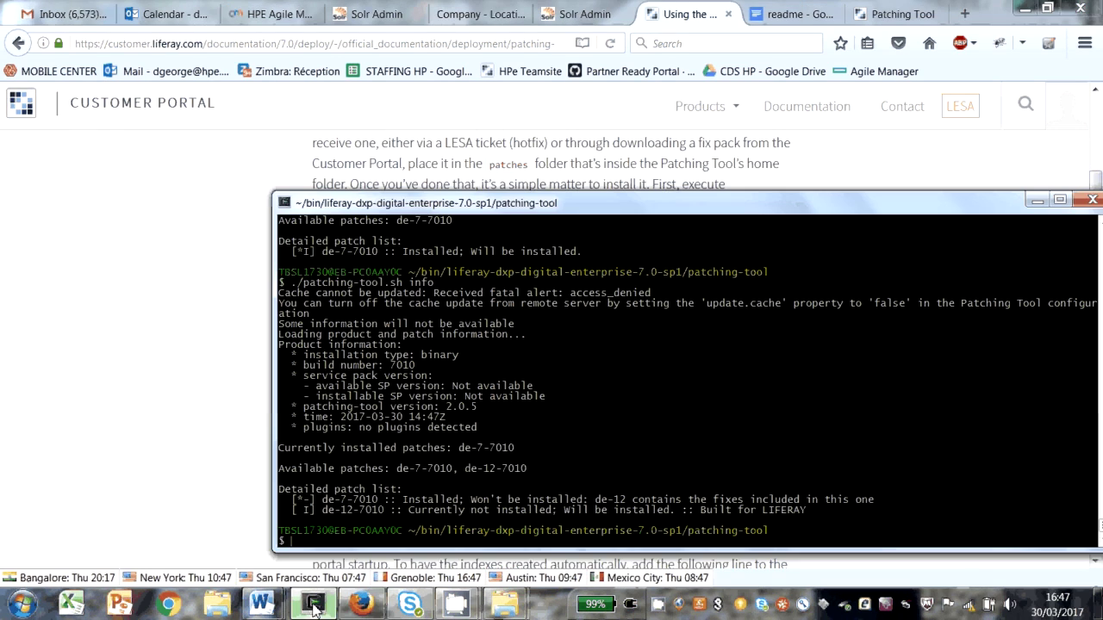
key(Up)
key(BackSpace)
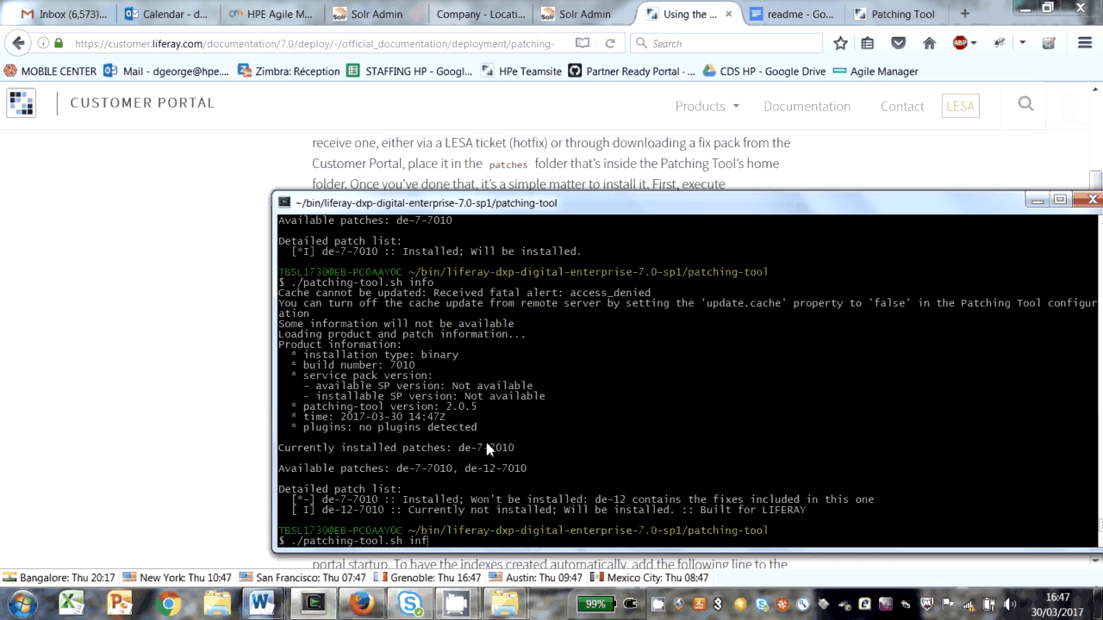
key(BackSpace)
key(BackSpace)
text(nstall)
key(Return)
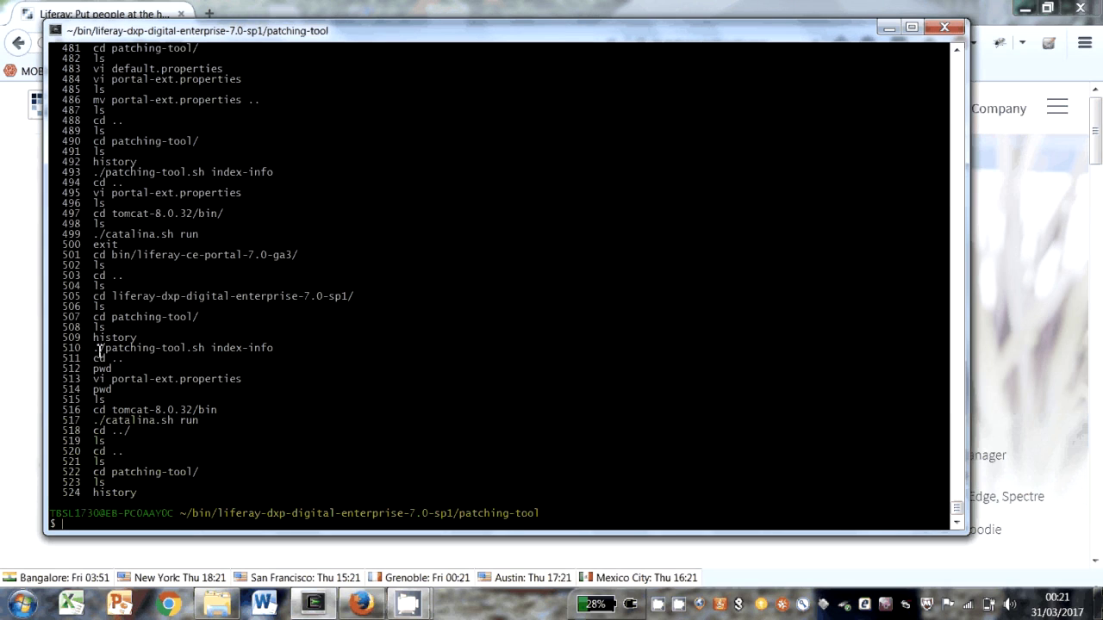
Copy ./patching-tool.sh index-info from the shell history, paste it and run it
drag(99, 351, 273, 349)
key(ctrl+c)
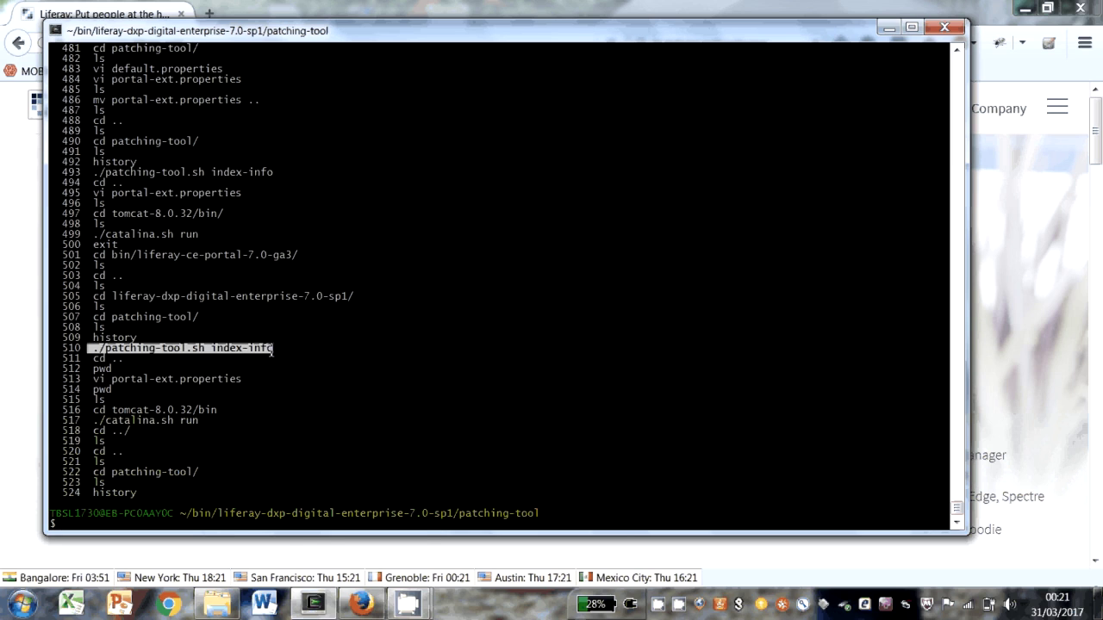
right_click(272, 349)
right_click(321, 375)
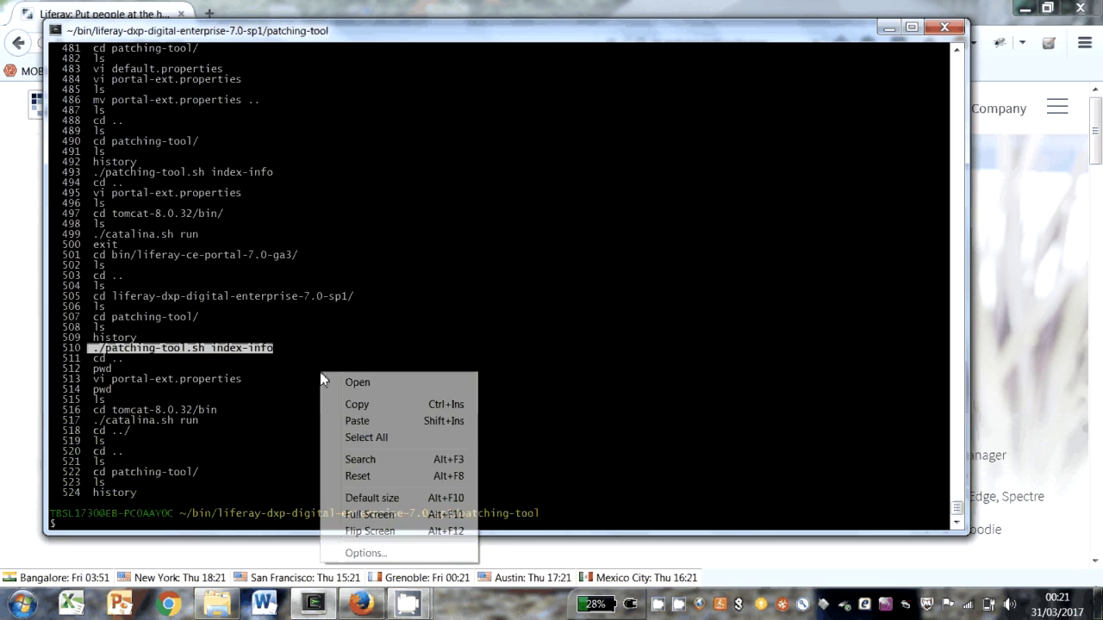
click(356, 420)
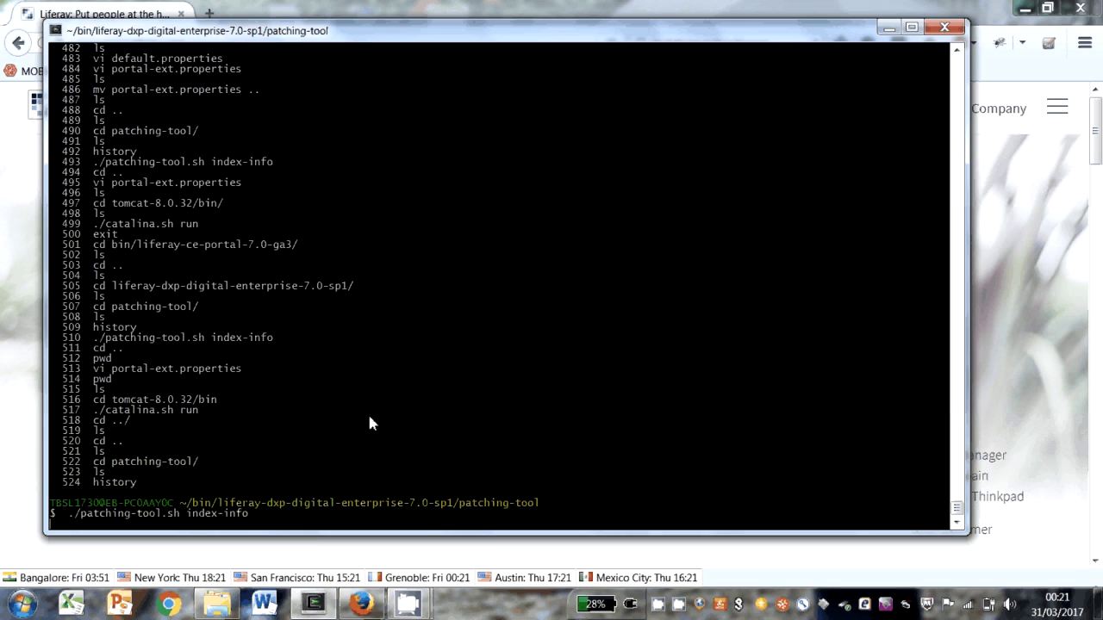
key(Return)
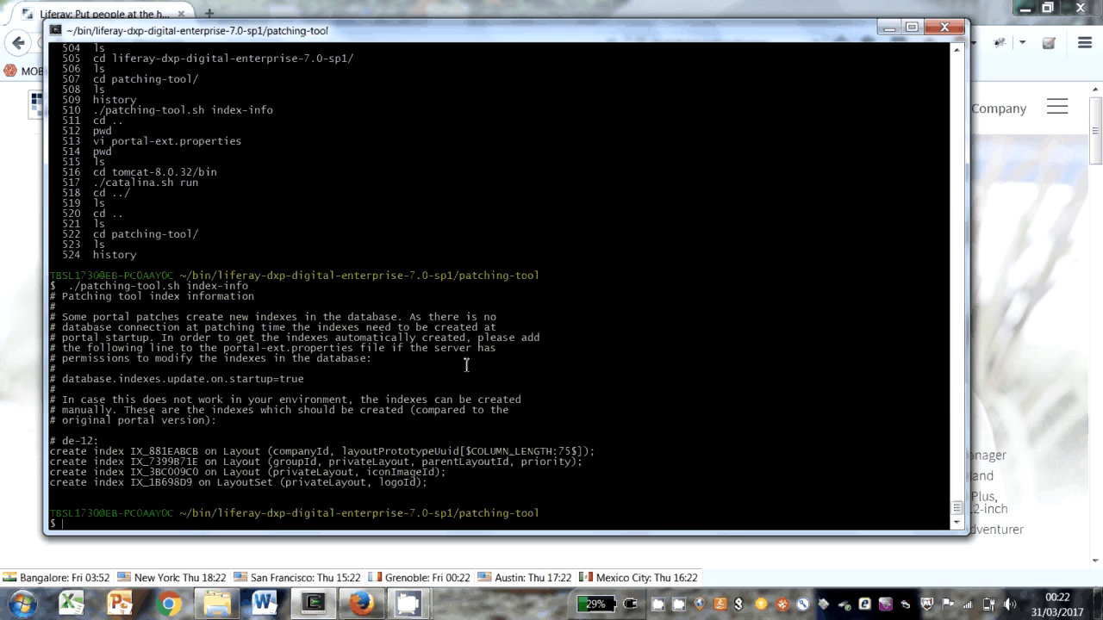
Move up to the Liferay home folder with cd .. and confirm the path with pwd
text(vi)
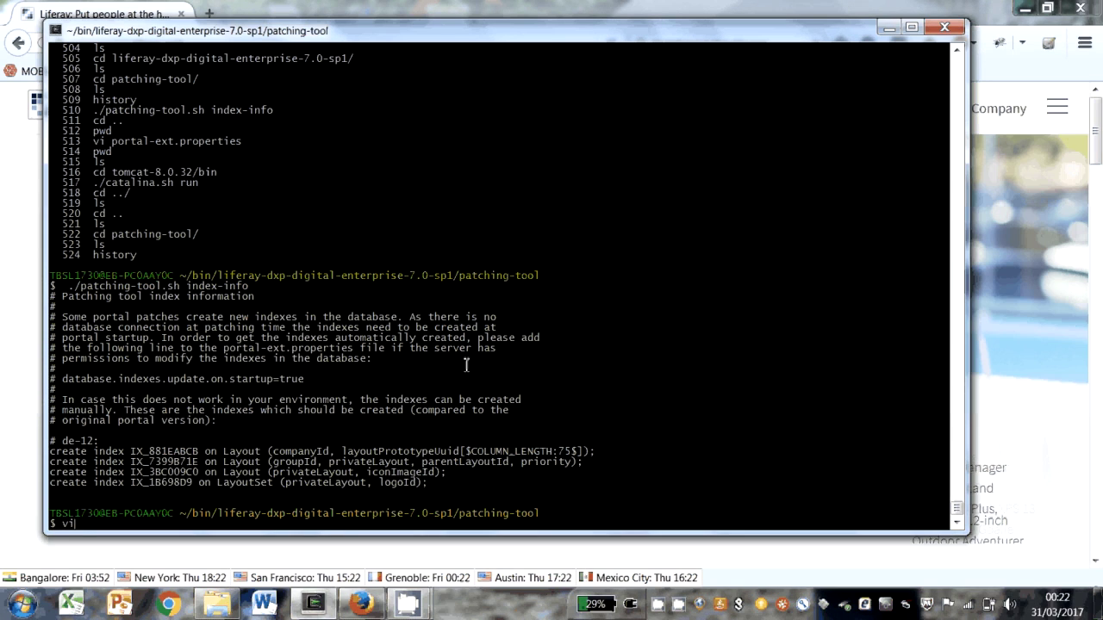
key(BackSpace)
key(BackSpace)
text(cd ..)
key(Return)
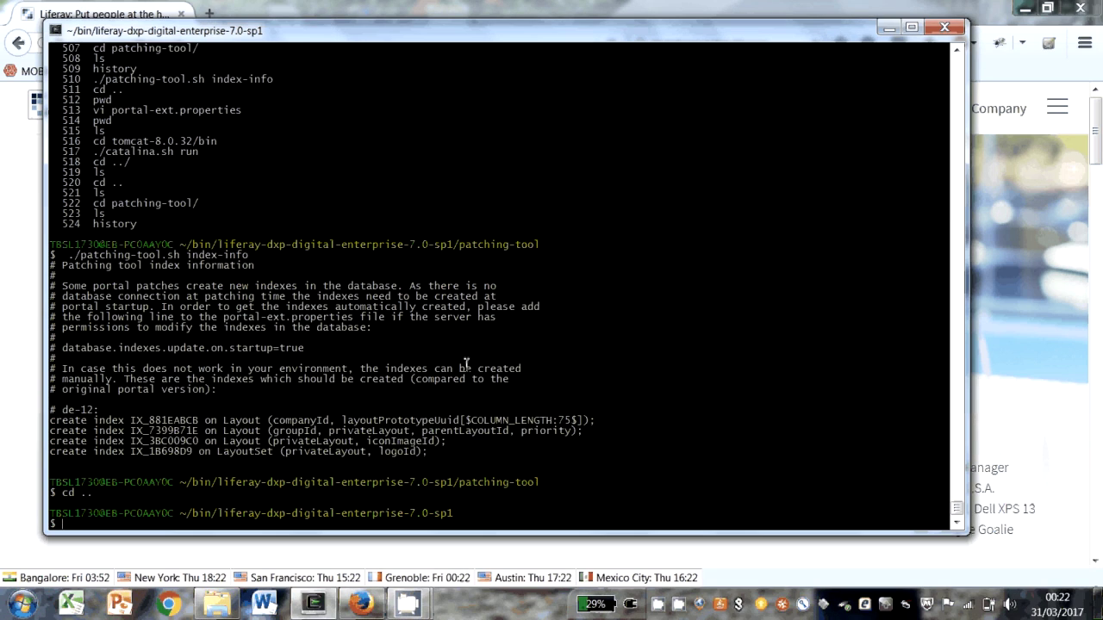
text(pwd)
key(Return)
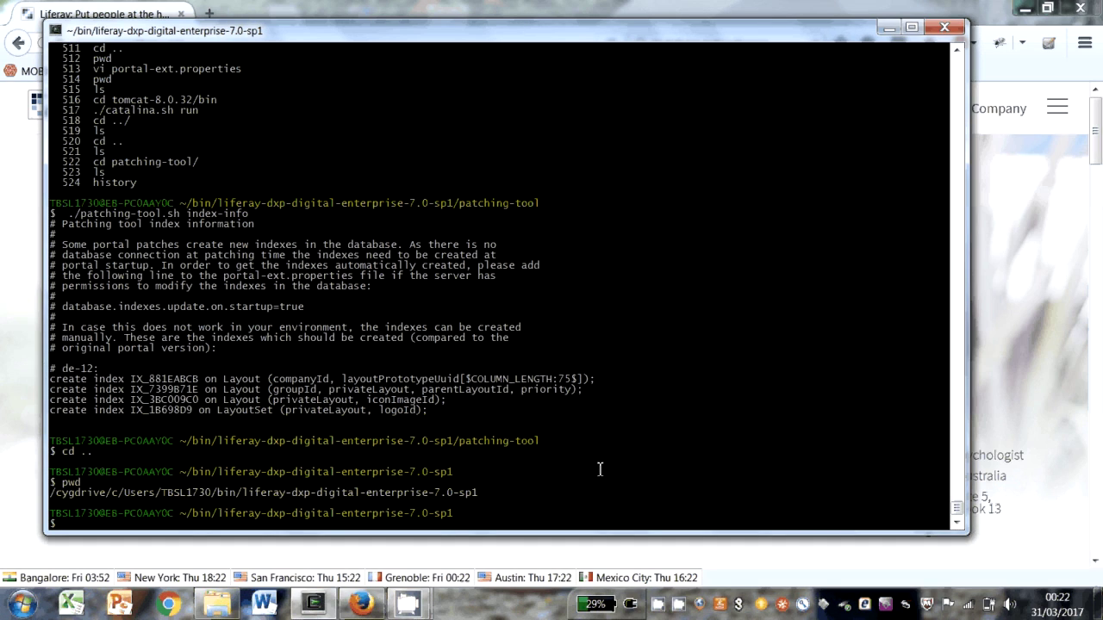
View portal-ext.properties in vi to confirm database.indexes.update.on.startup=true, then quit with :q
text(vi portal-e)
key(Tab)
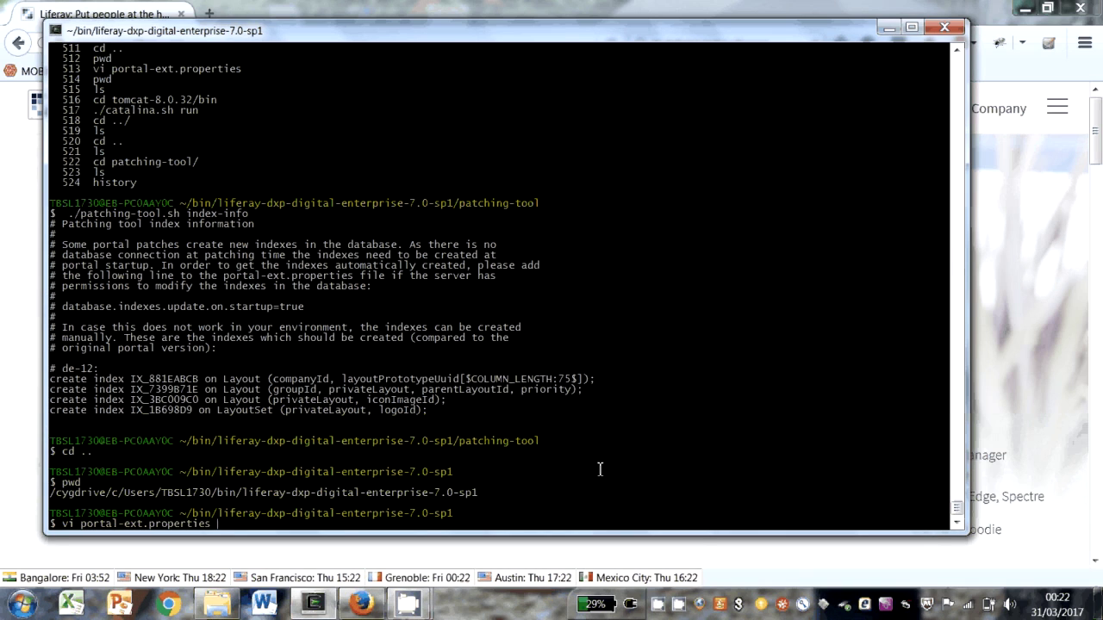
key(Return)
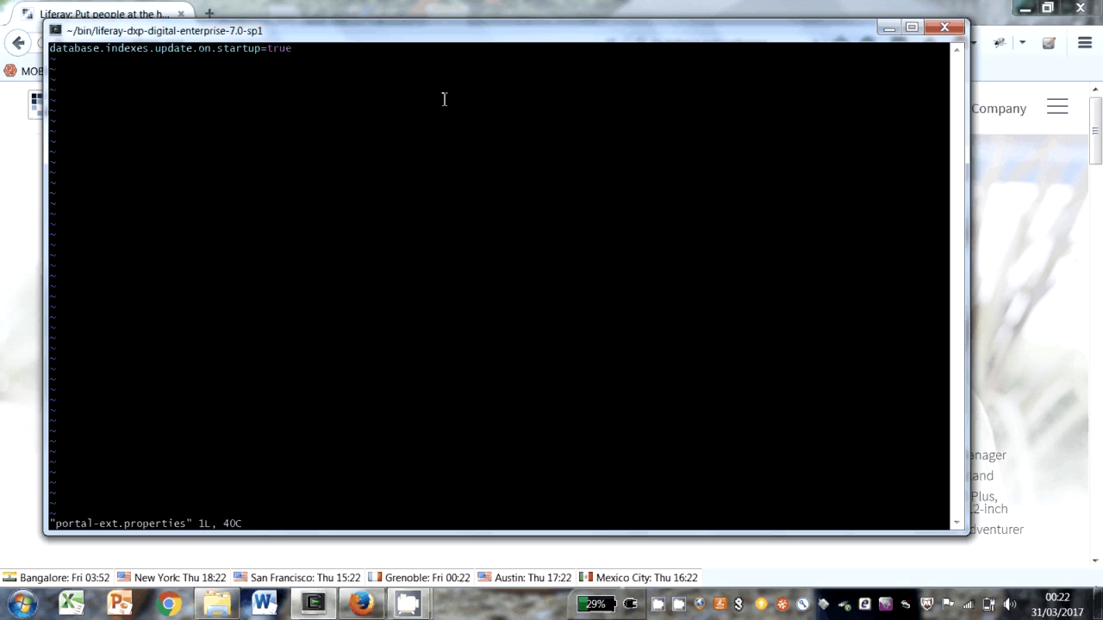
text(:q)
key(Return)
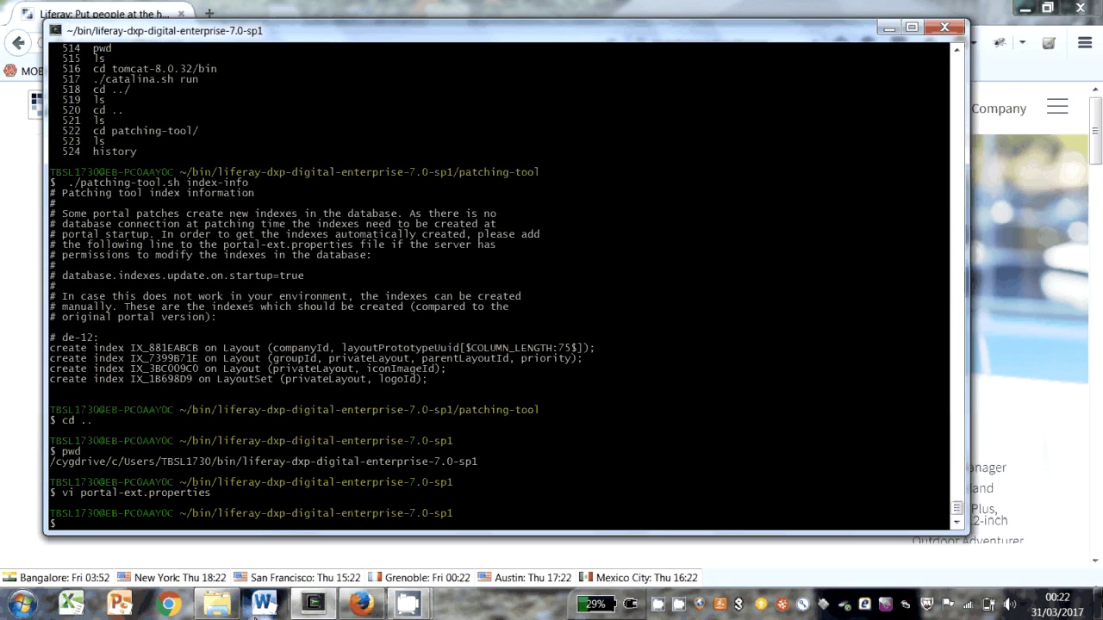
Delete the four folders inside the Liferay work folder
click(217, 603)
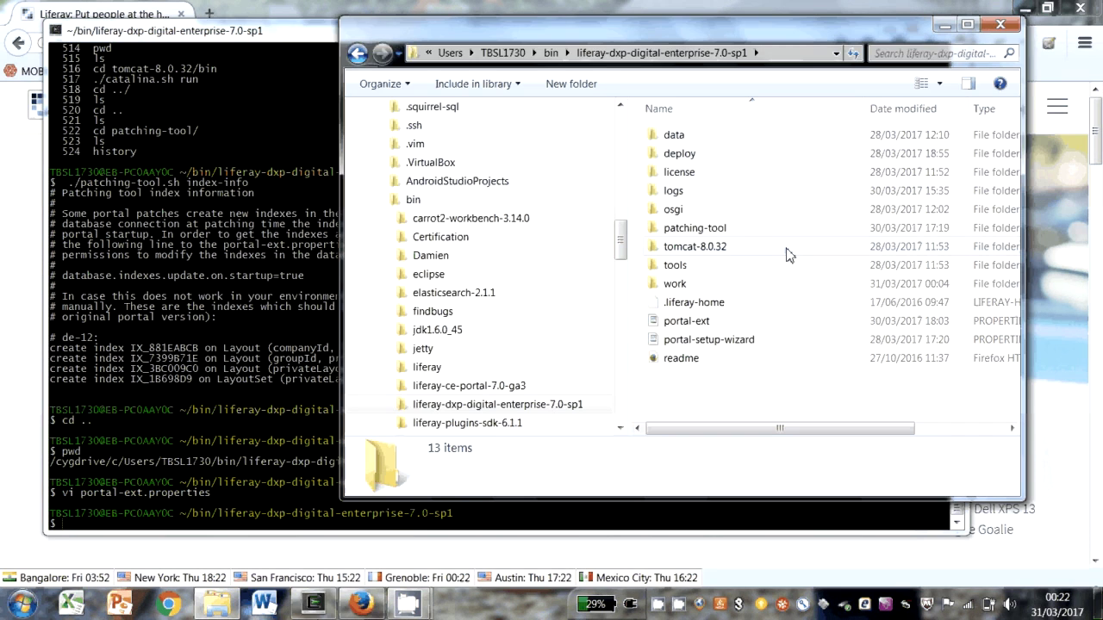
click(689, 285)
double_click(689, 285)
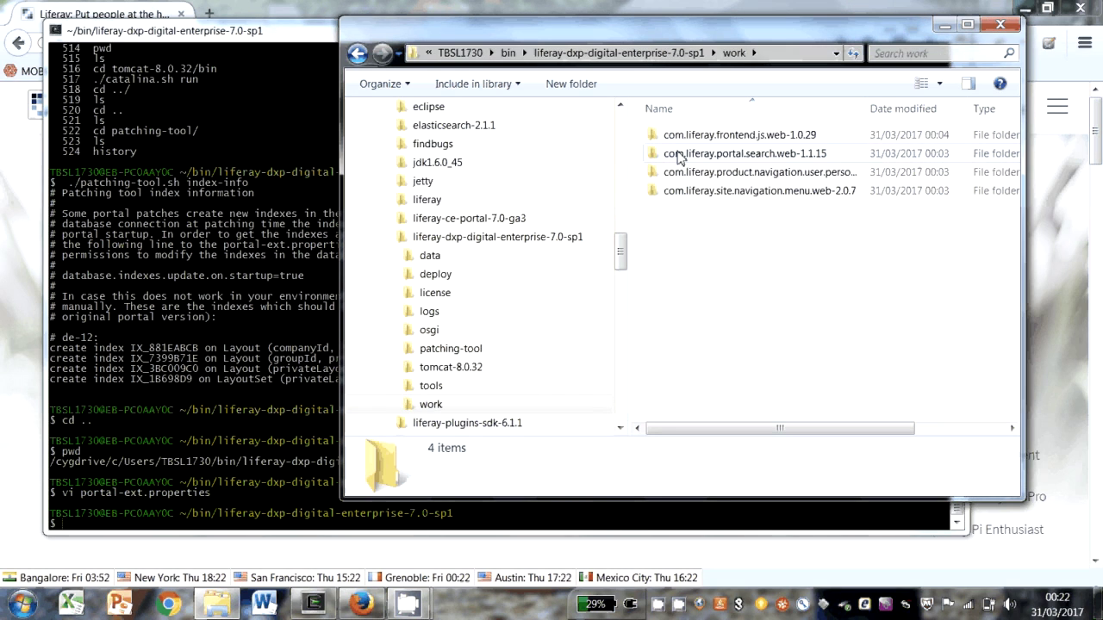
shift+click(702, 195)
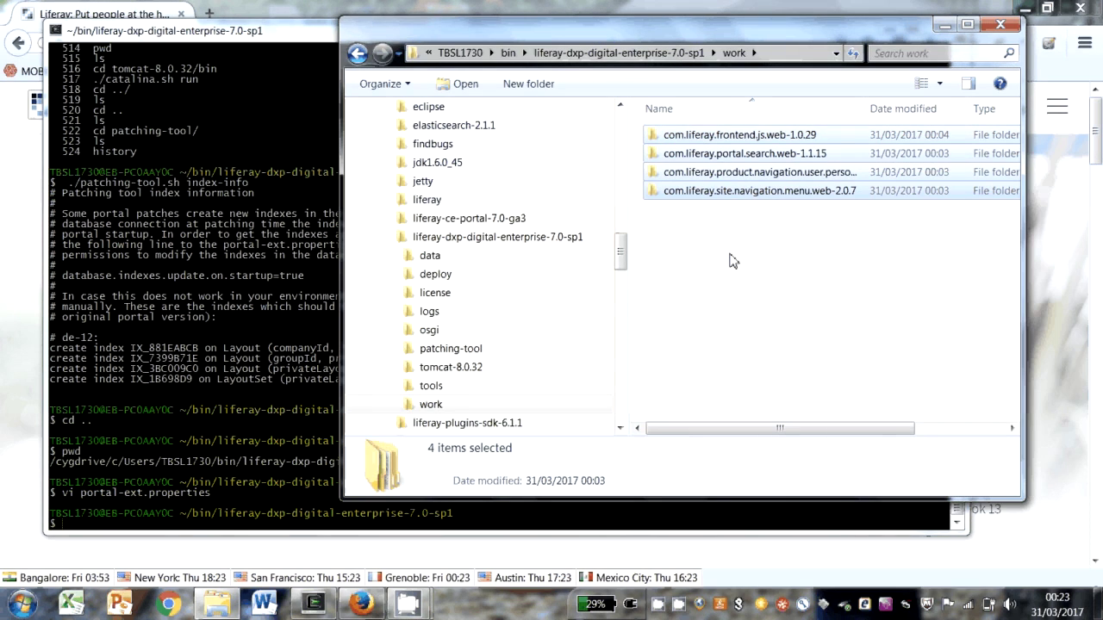
key(Delete)
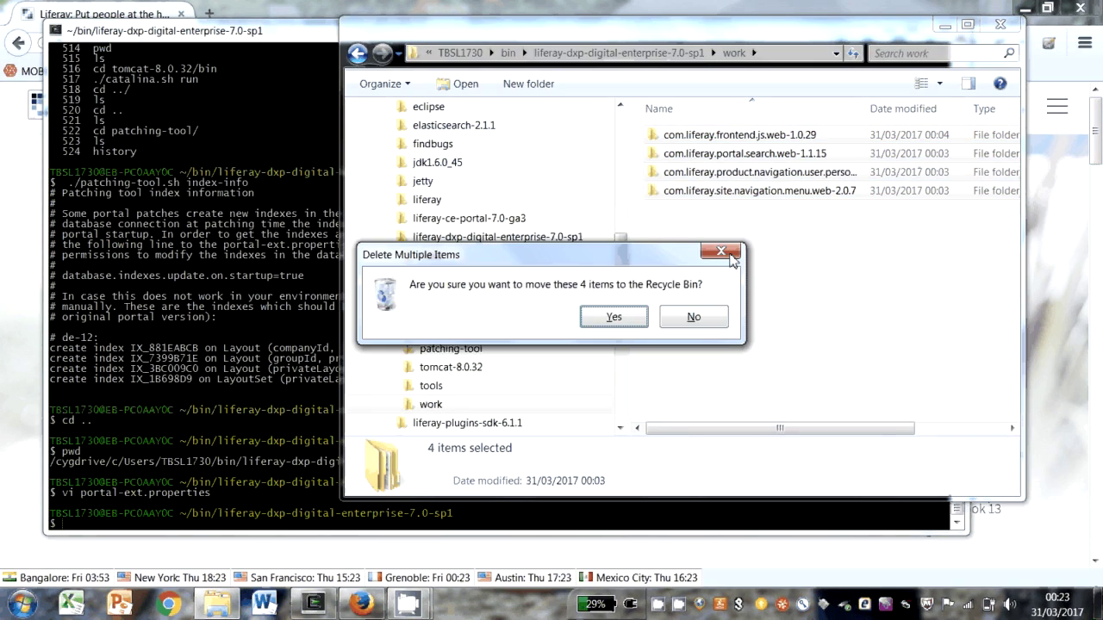
click(613, 317)
Delete the org.eclipse.osgi folder from osgi\state
click(657, 53)
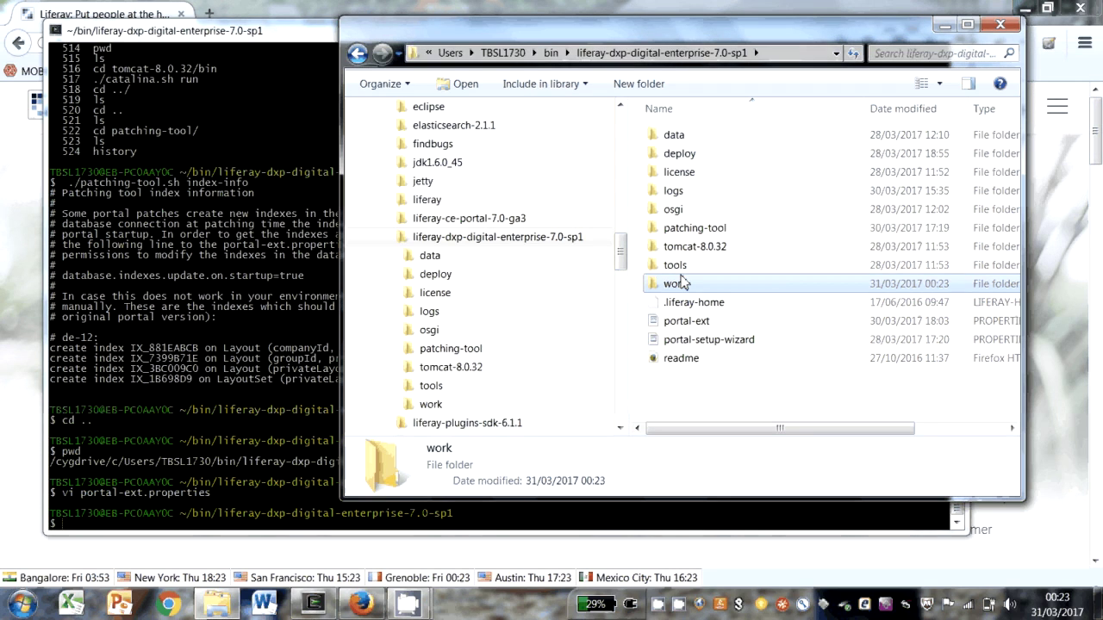
double_click(673, 211)
double_click(674, 227)
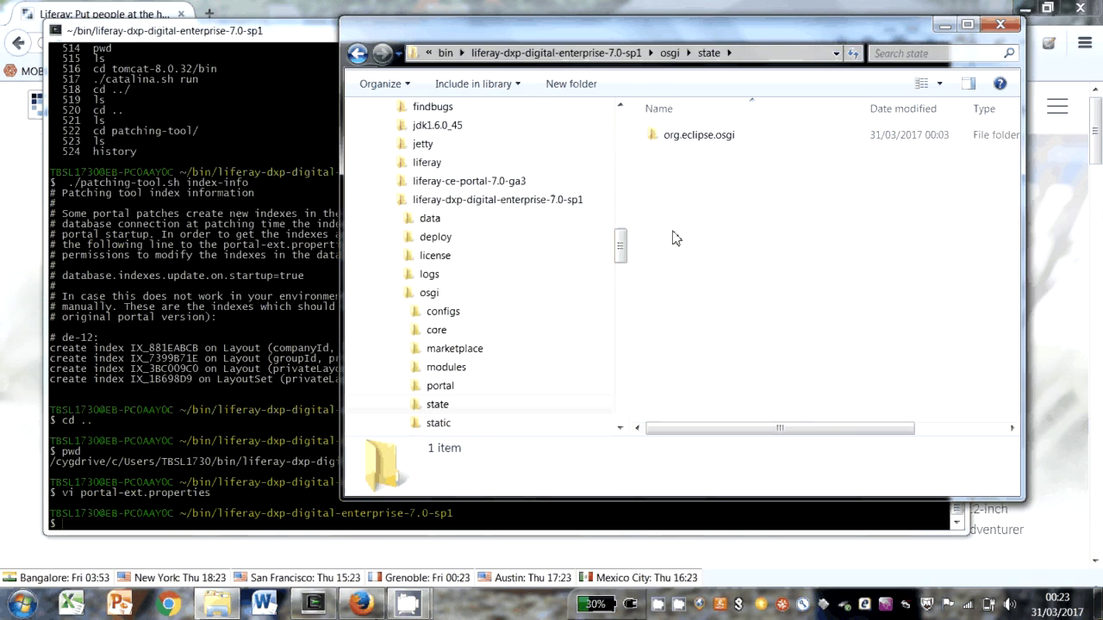
click(699, 135)
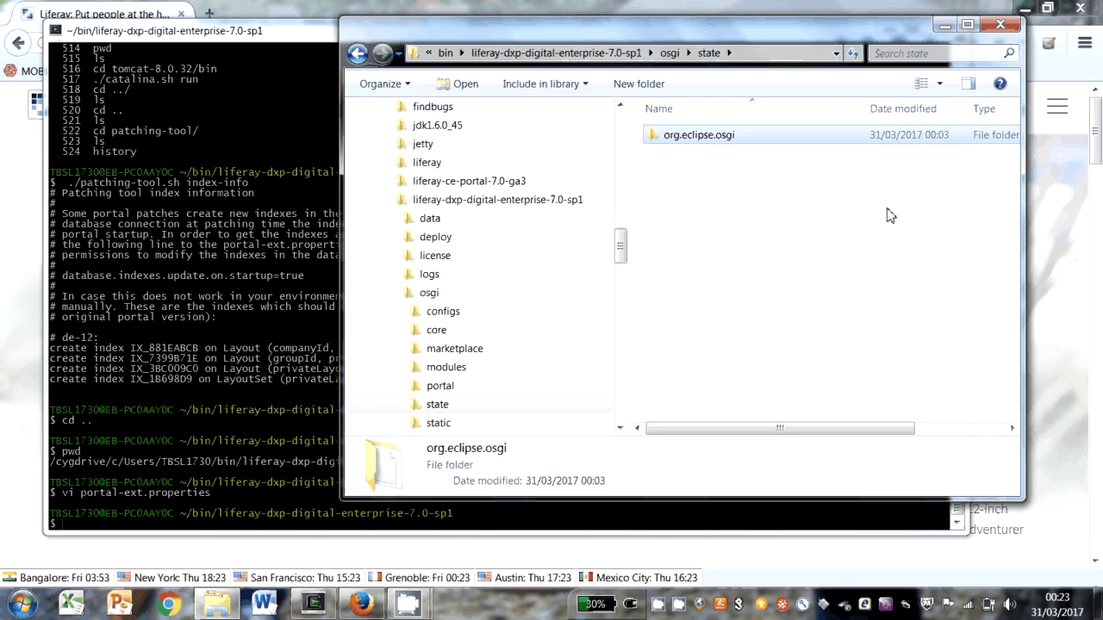
key(Delete)
click(641, 362)
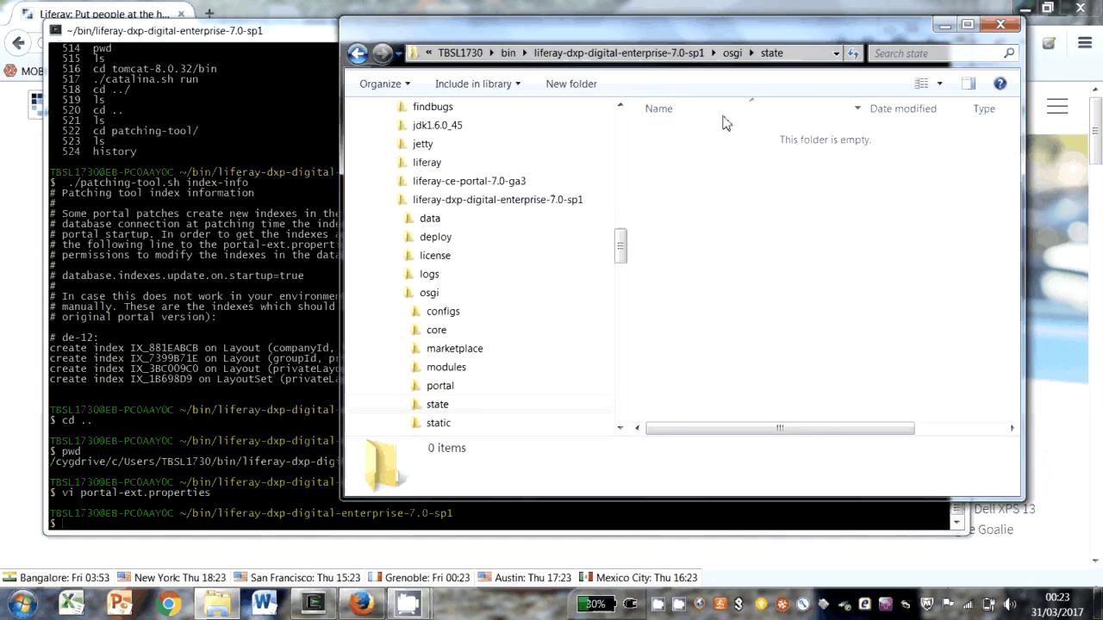
Open the patching-tool folder and bring up the actions for default.properties
click(686, 53)
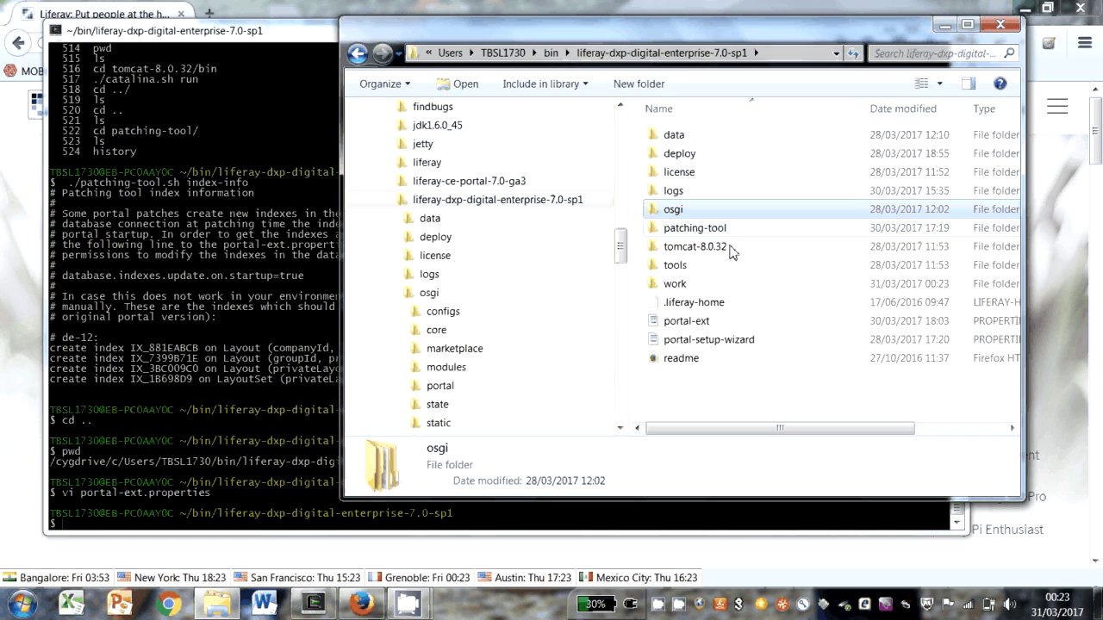
double_click(726, 229)
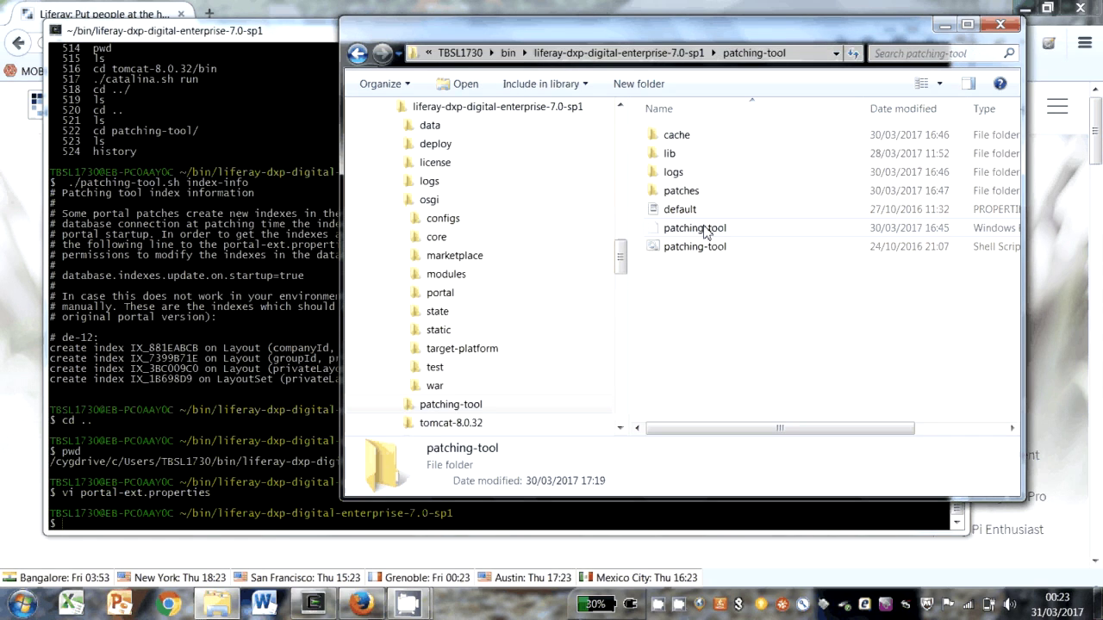
click(609, 54)
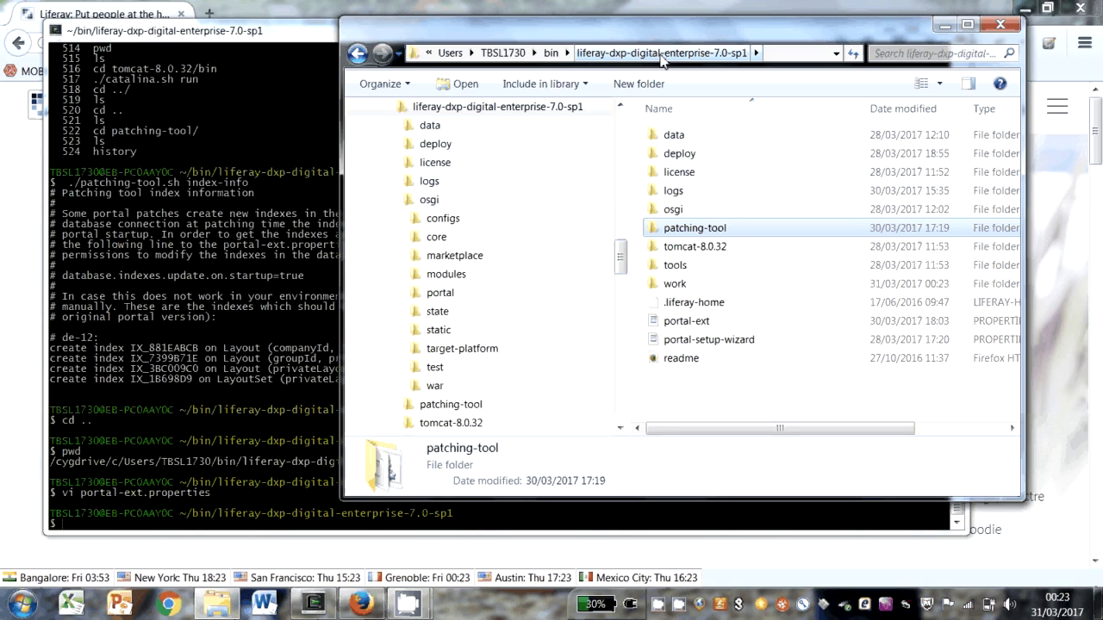
double_click(698, 234)
click(684, 211)
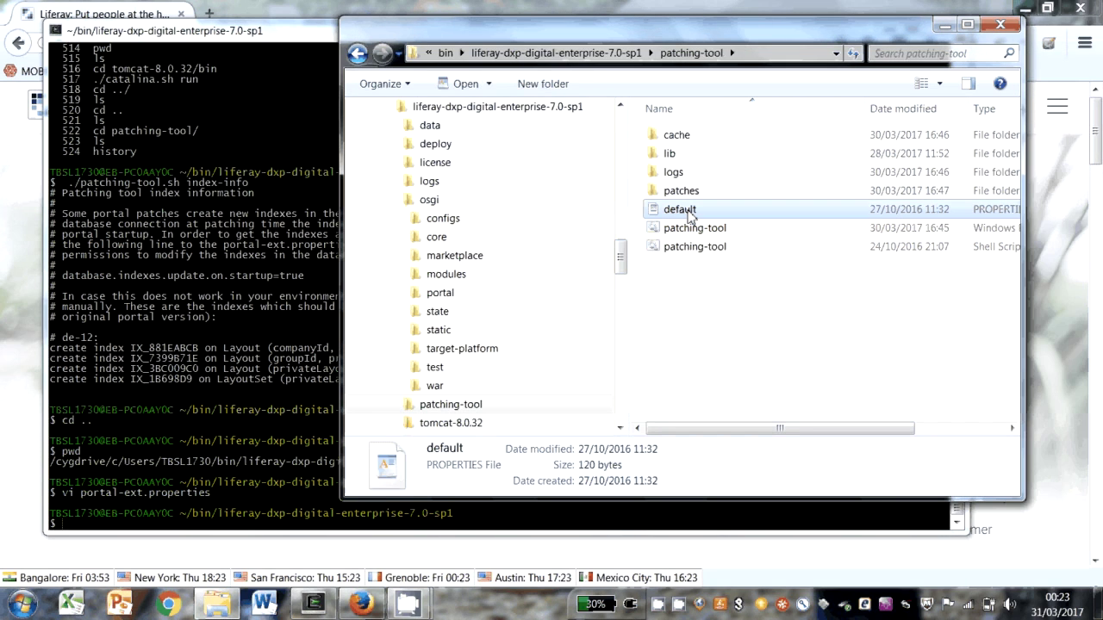
right_click(690, 215)
click(741, 254)
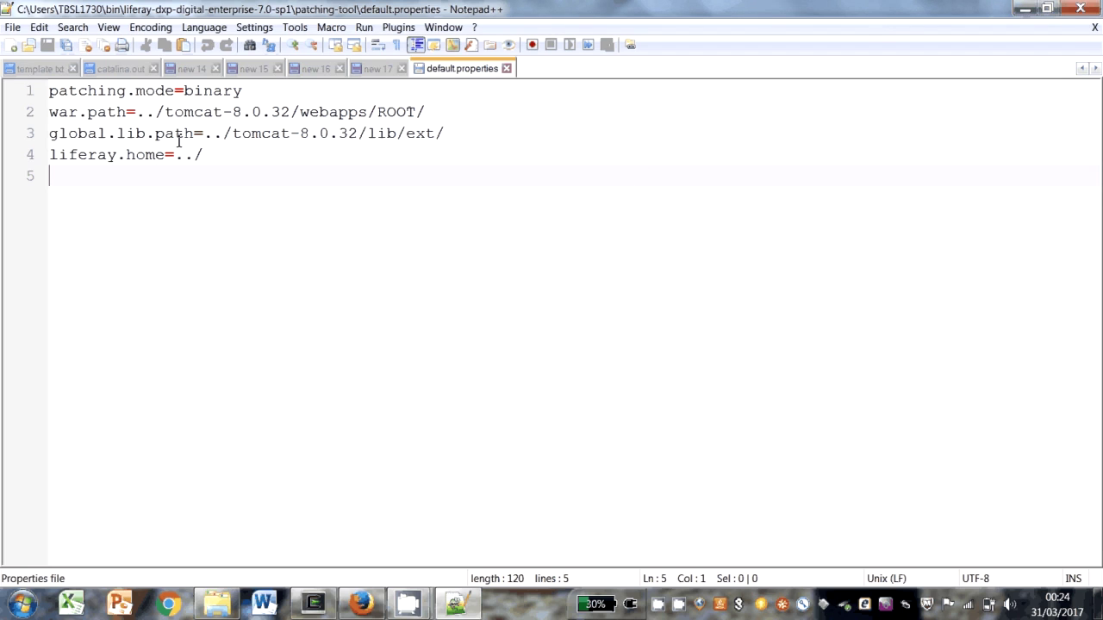
click(1087, 8)
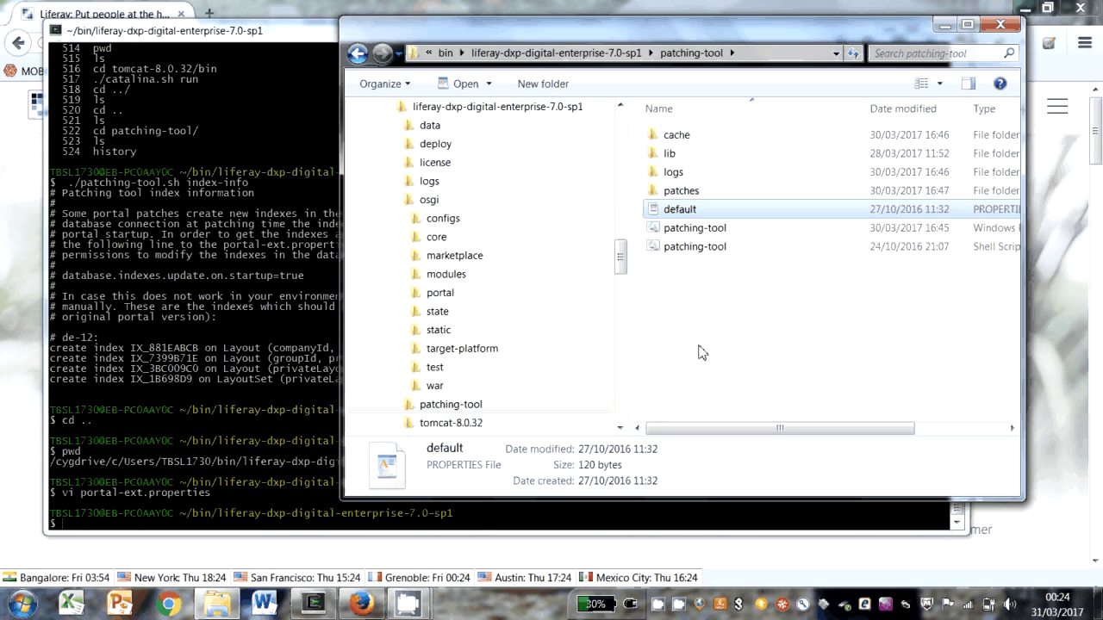
Start Tomcat 8.0.32 from tomcat-8.0.32/bin with ./catalina.sh run and wait for server startup
click(268, 213)
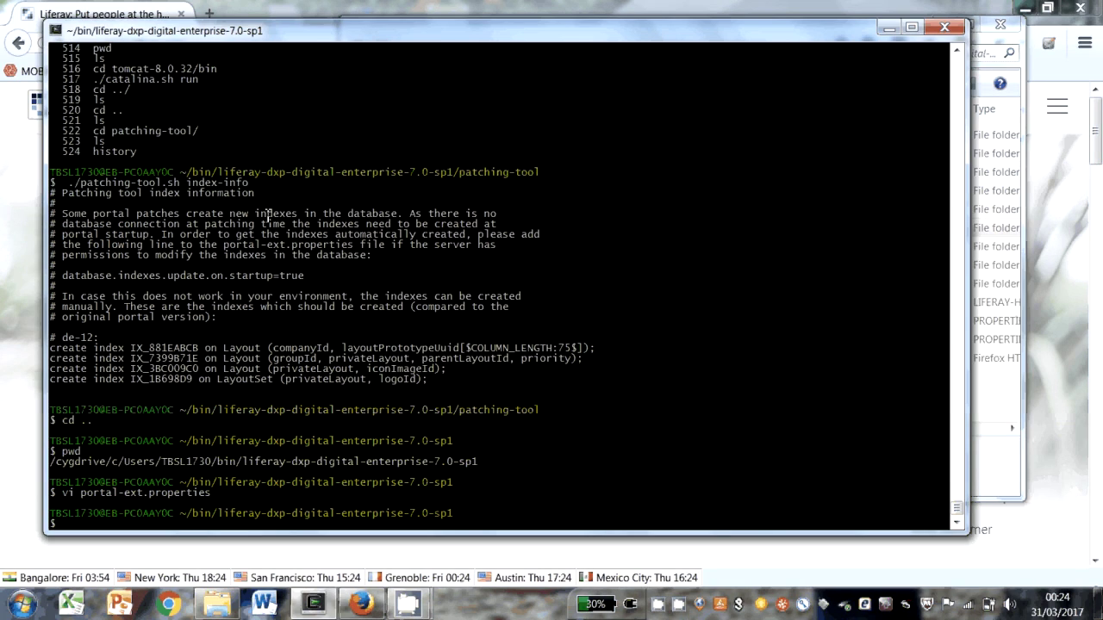
text(cd tomcat-8.0.32/)
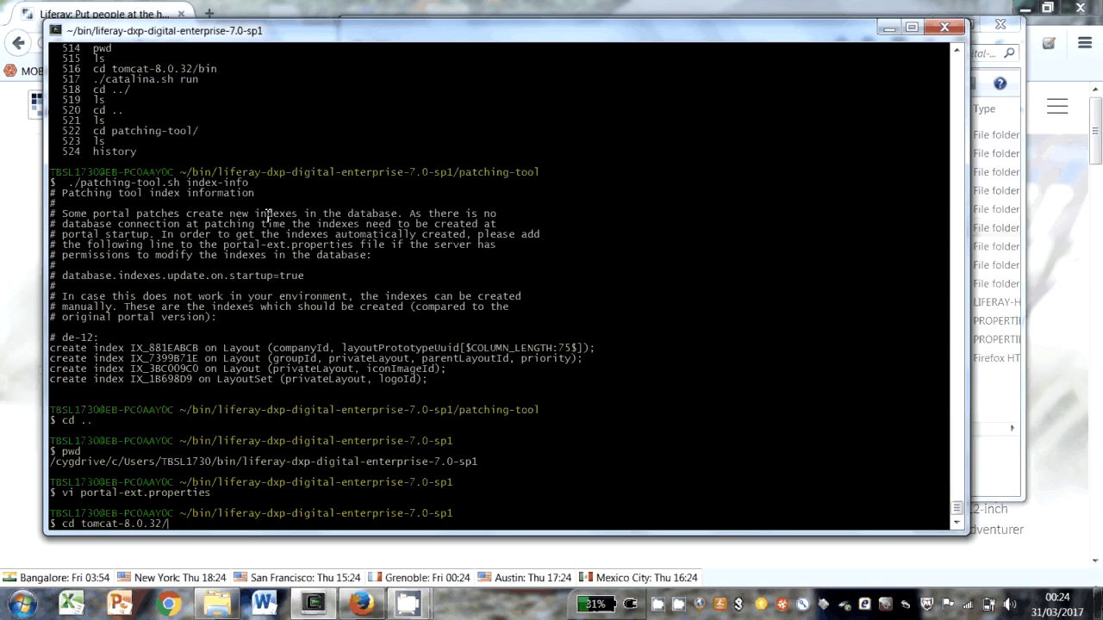
text(bin/)
key(Return)
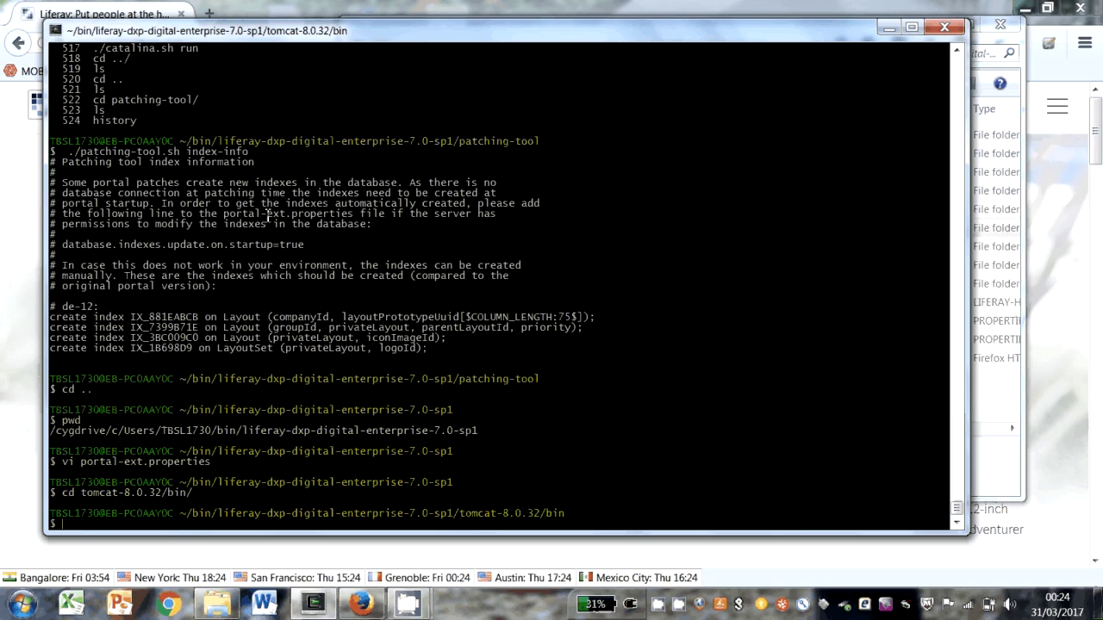
text(./catalina.sh run)
key(Return)
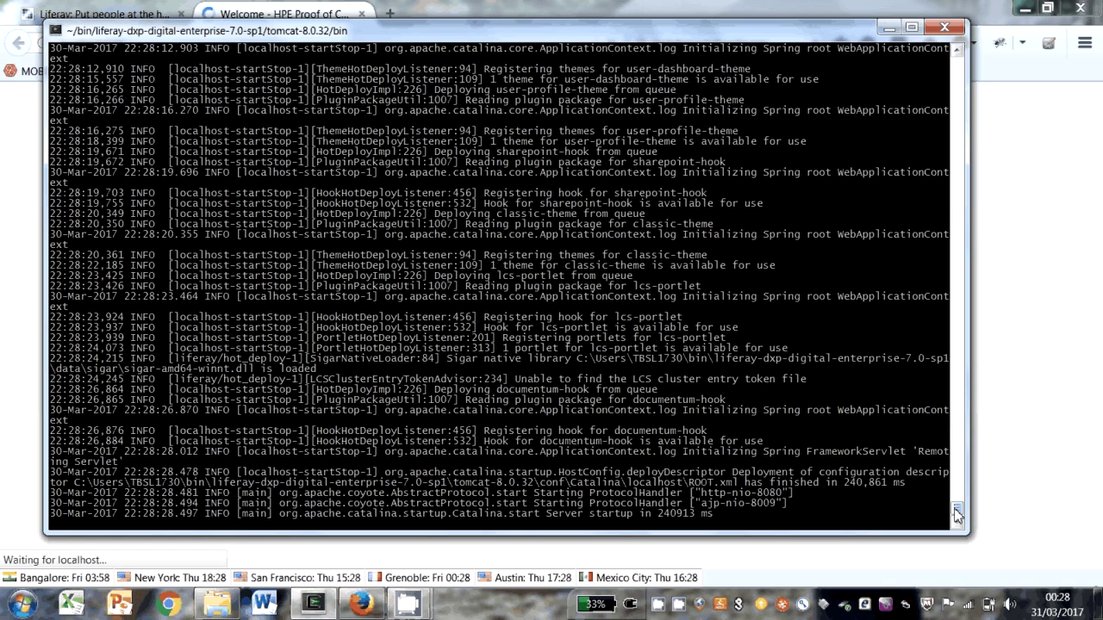
Highlight the log line showing patch de-12-7010 installed, then bring up the Firefox welcome page
drag(956, 511, 962, 372)
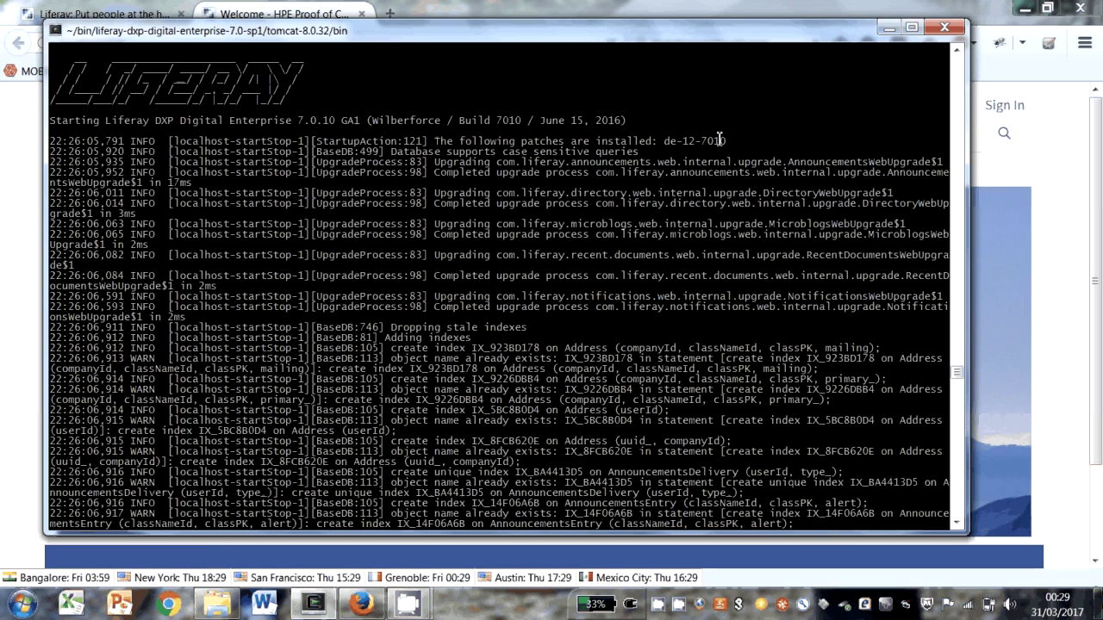
drag(741, 140, 638, 141)
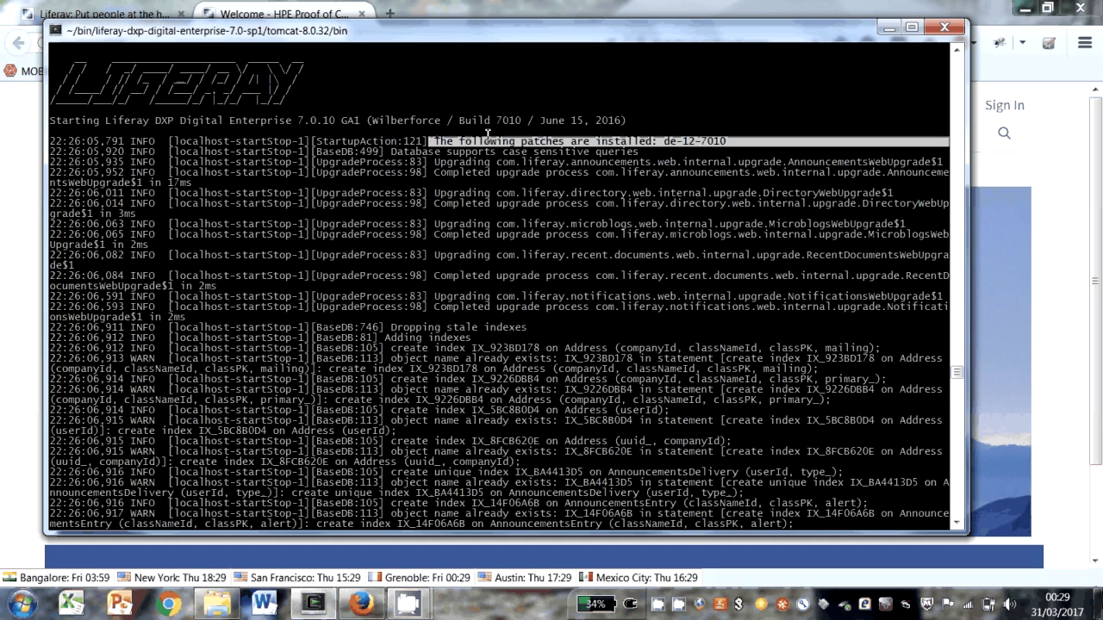
click(1058, 220)
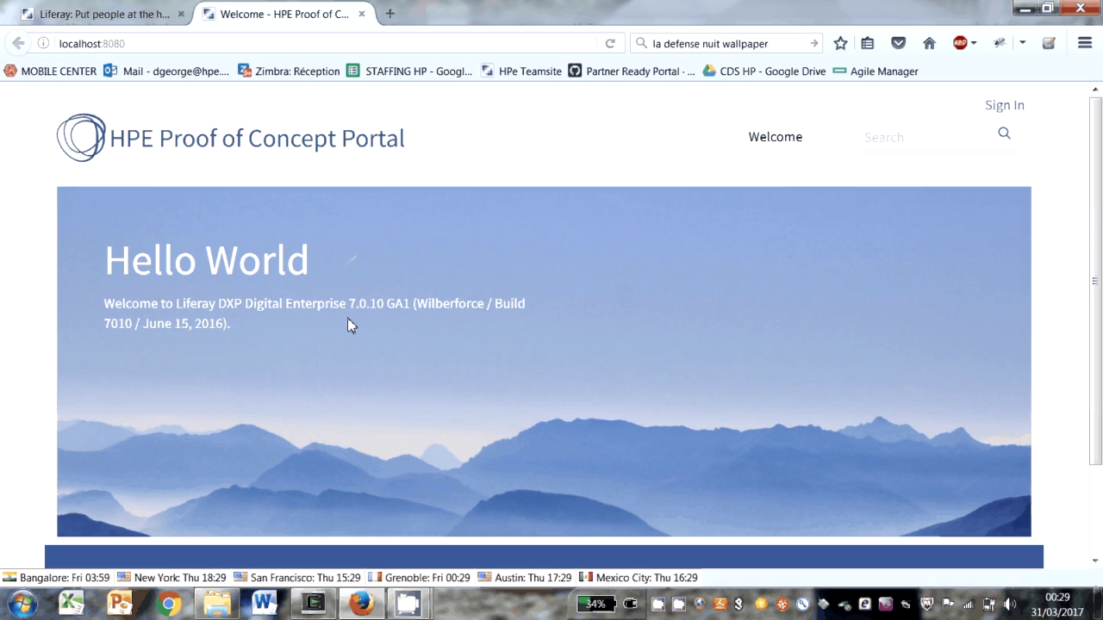